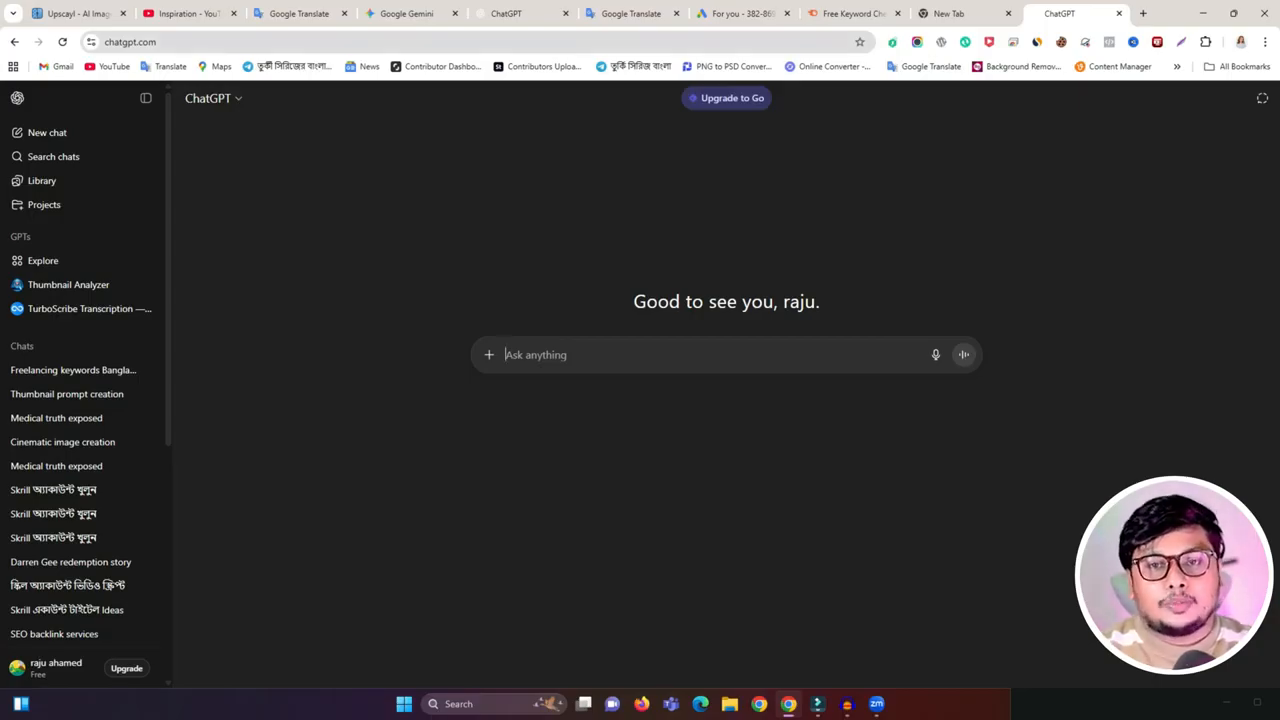
- Copy the prompt "Give me low competition, high search volume keywords about [Freelancing in Bangladesh]" from Google Translate into the ChatGPT message box
click(631, 13)
triple_click(335, 256)
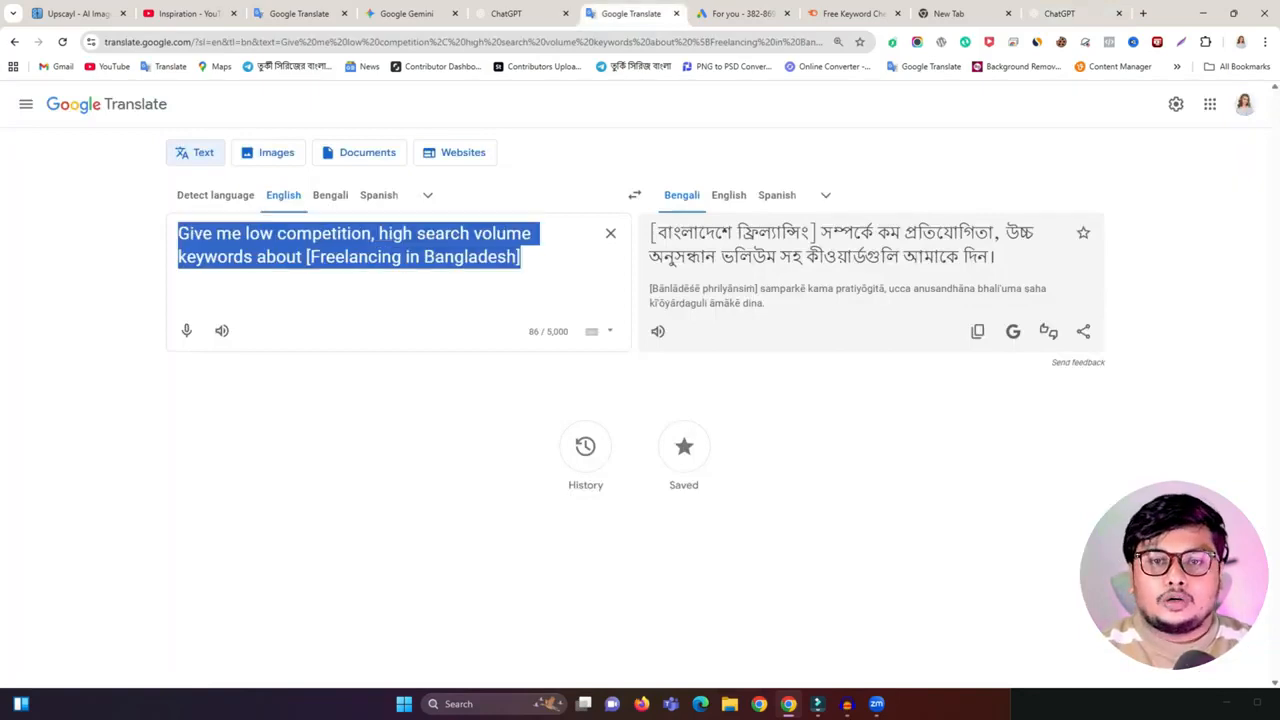
right_click(336, 247)
click(377, 331)
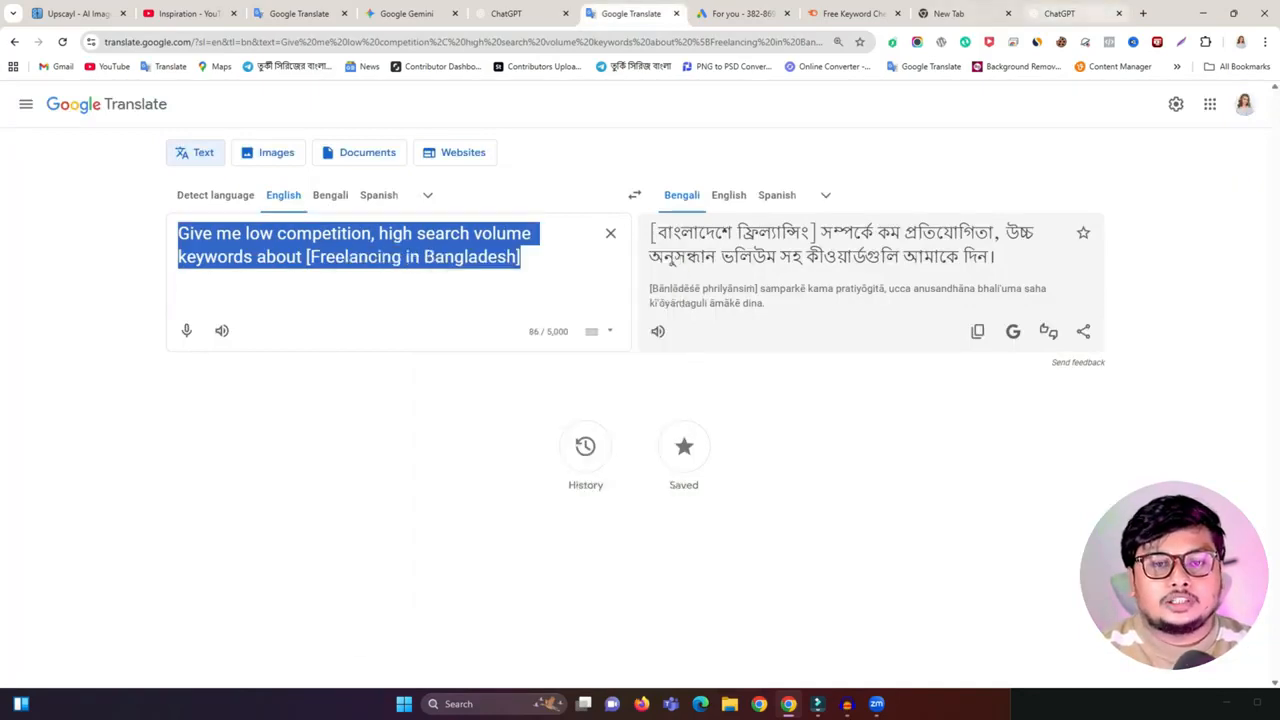
click(1059, 13)
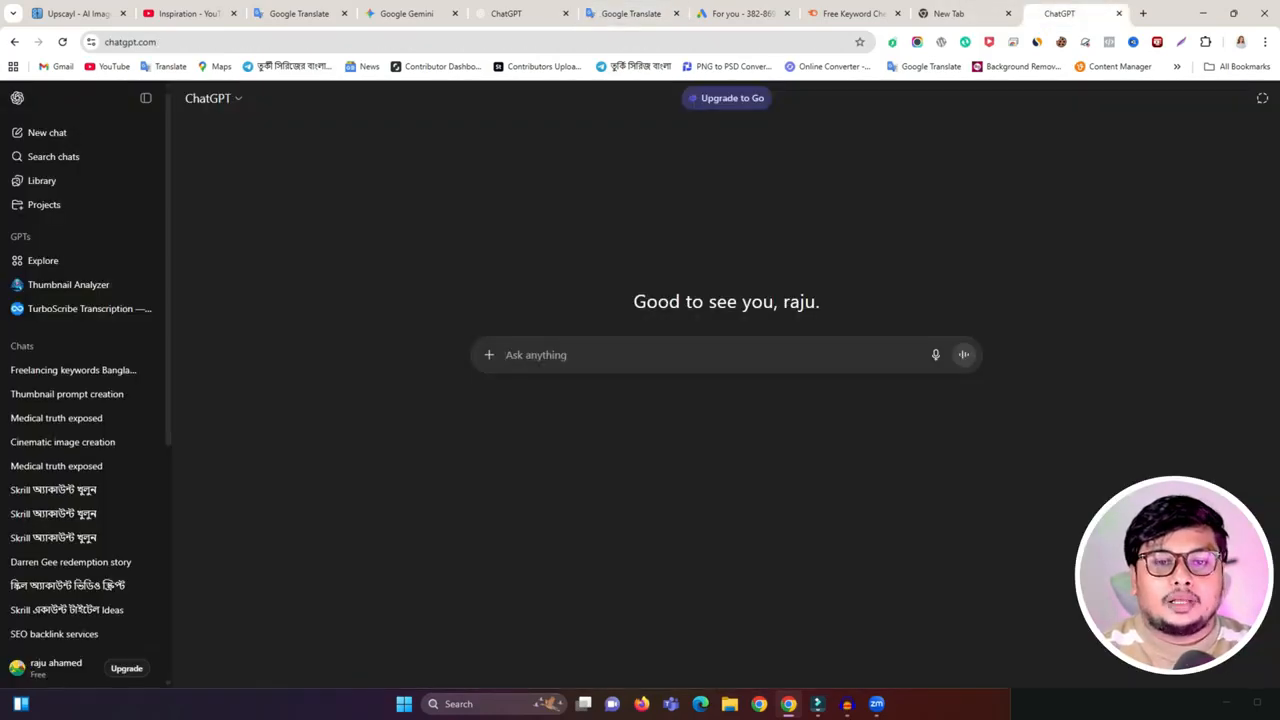
key(ctrl+v)
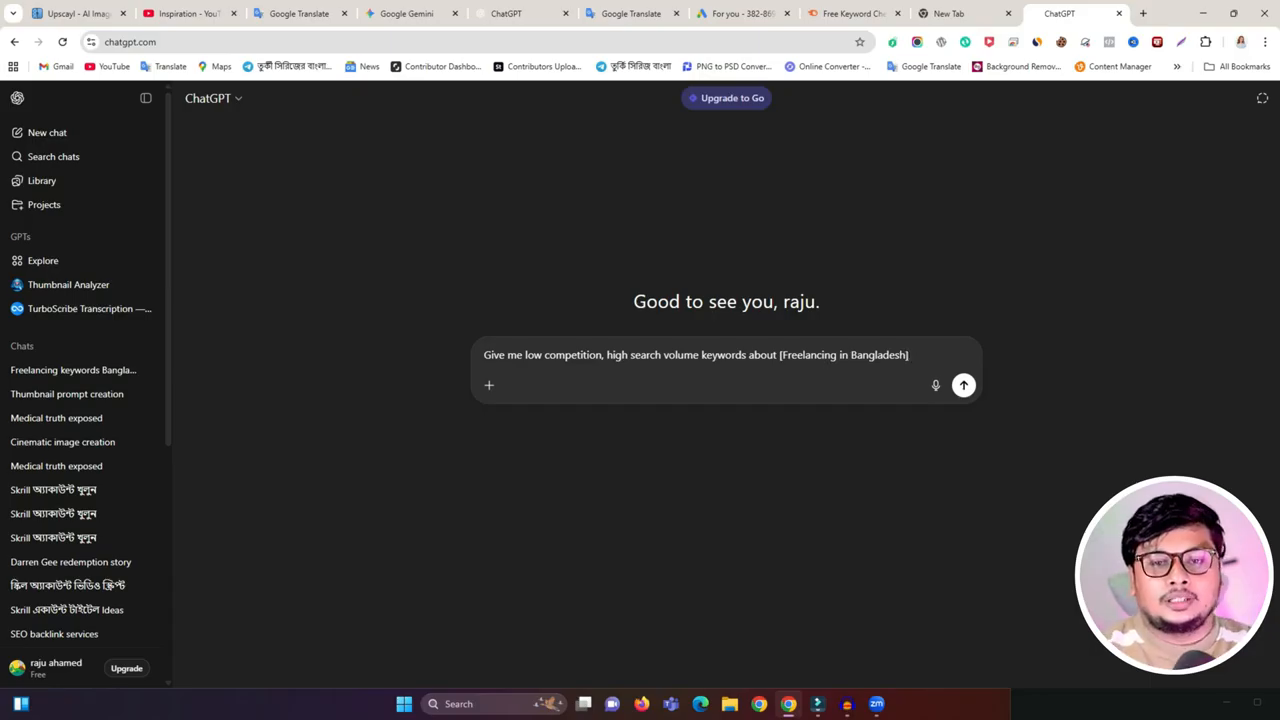
- Check the bracketed topic in the pasted keyword prompt and send the prompt unedited
triple_click(803, 354)
double_click(878, 354)
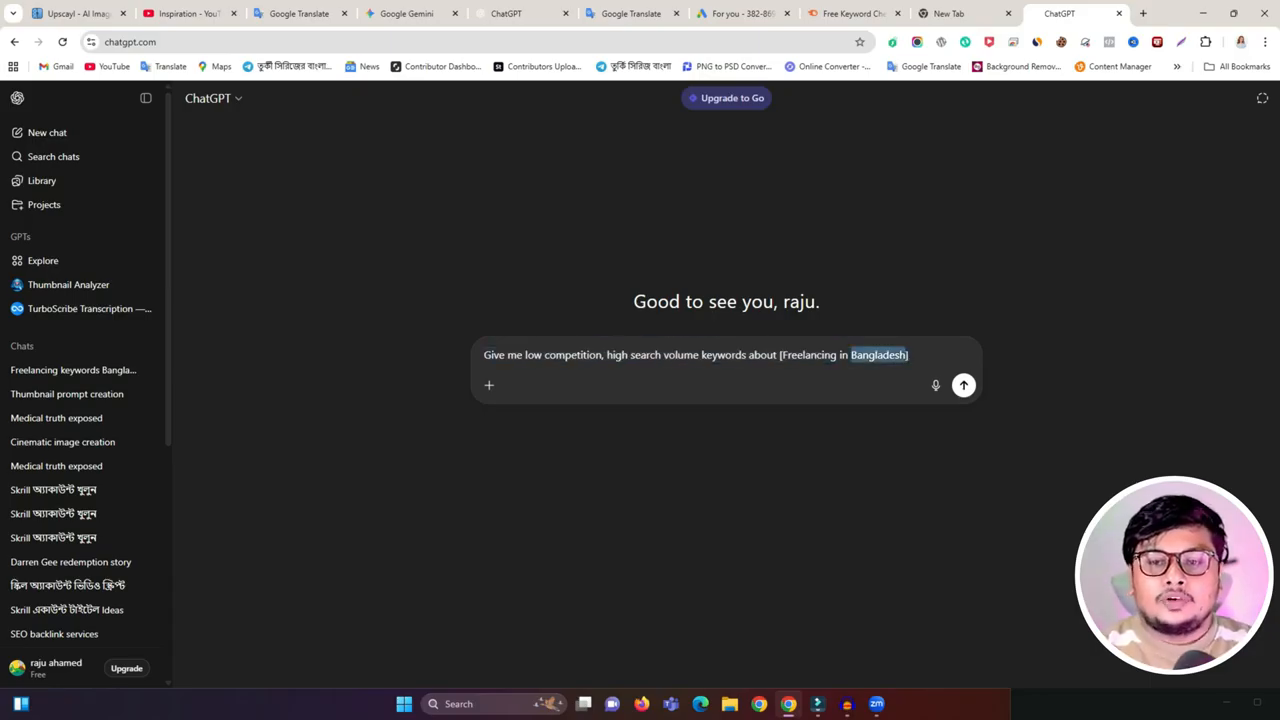
click(830, 355)
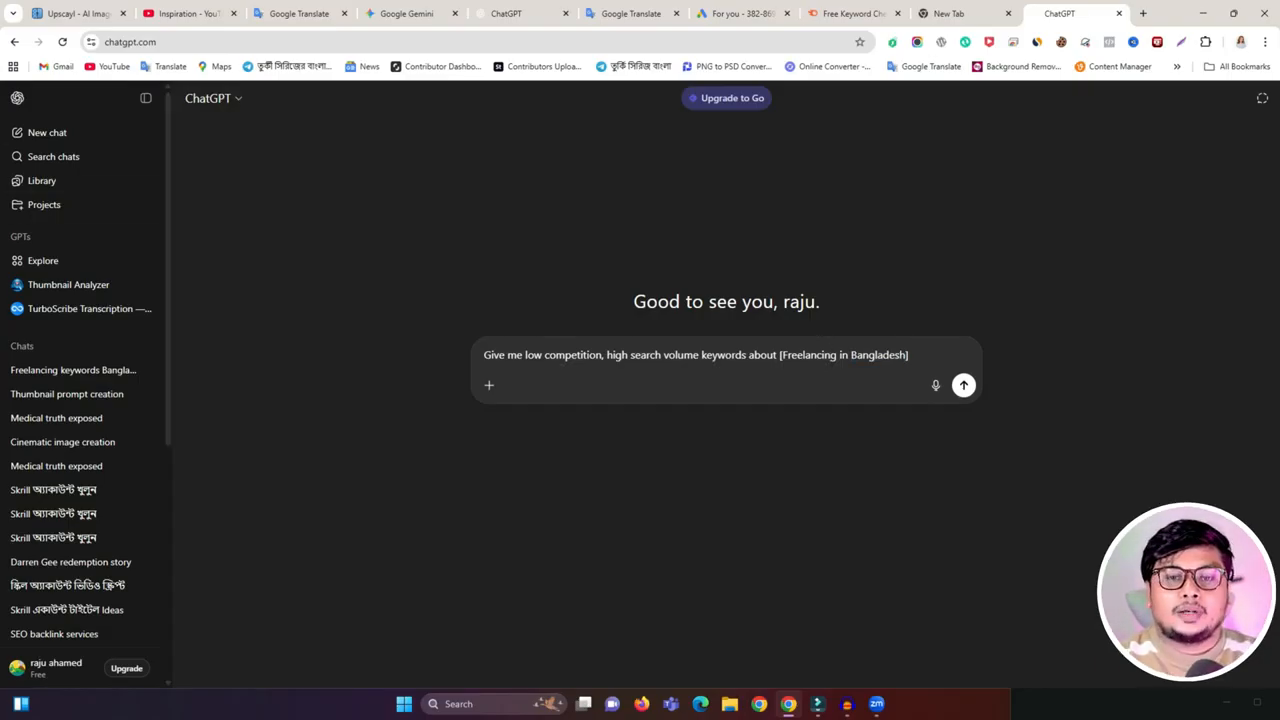
triple_click(811, 355)
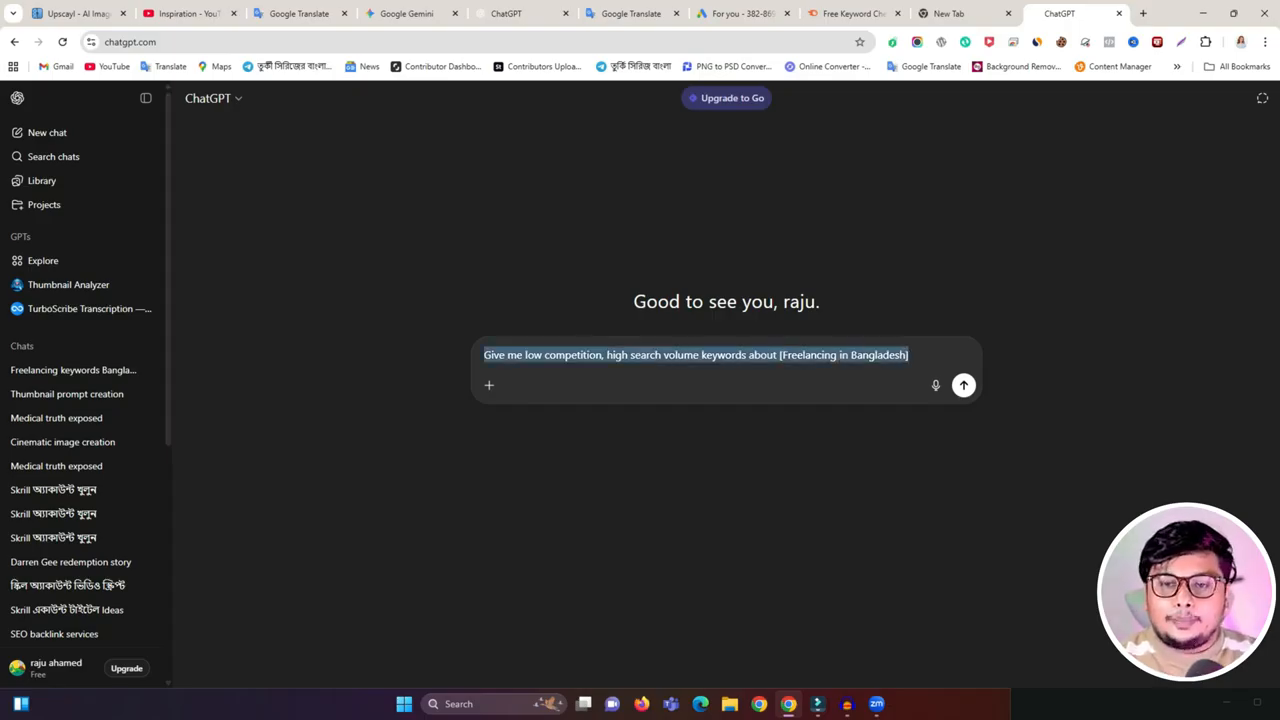
double_click(811, 355)
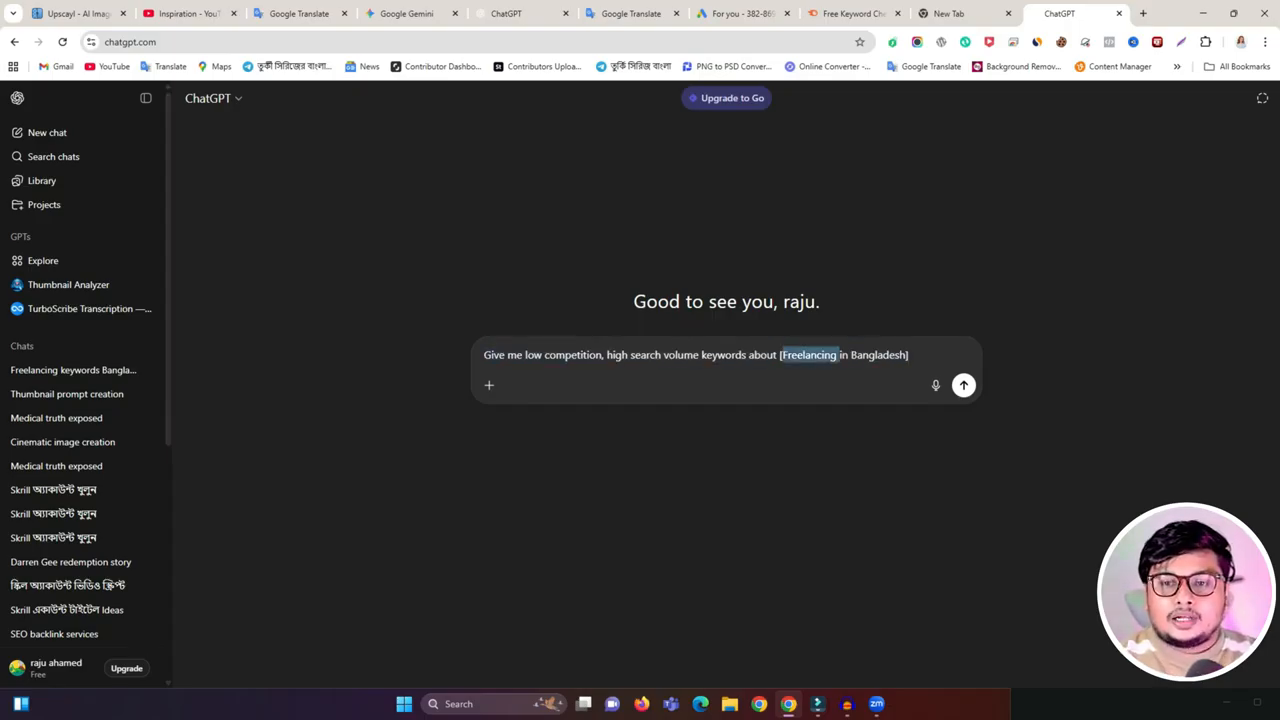
triple_click(811, 355)
click(742, 355)
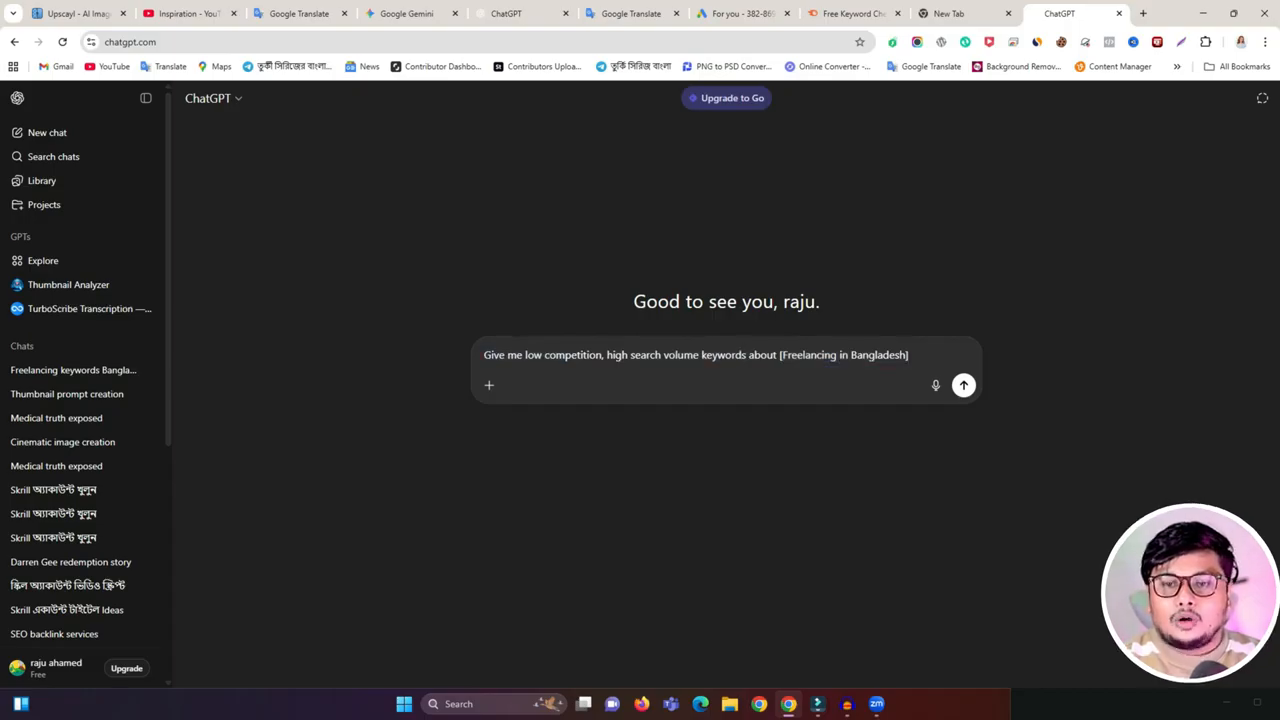
key(Return)
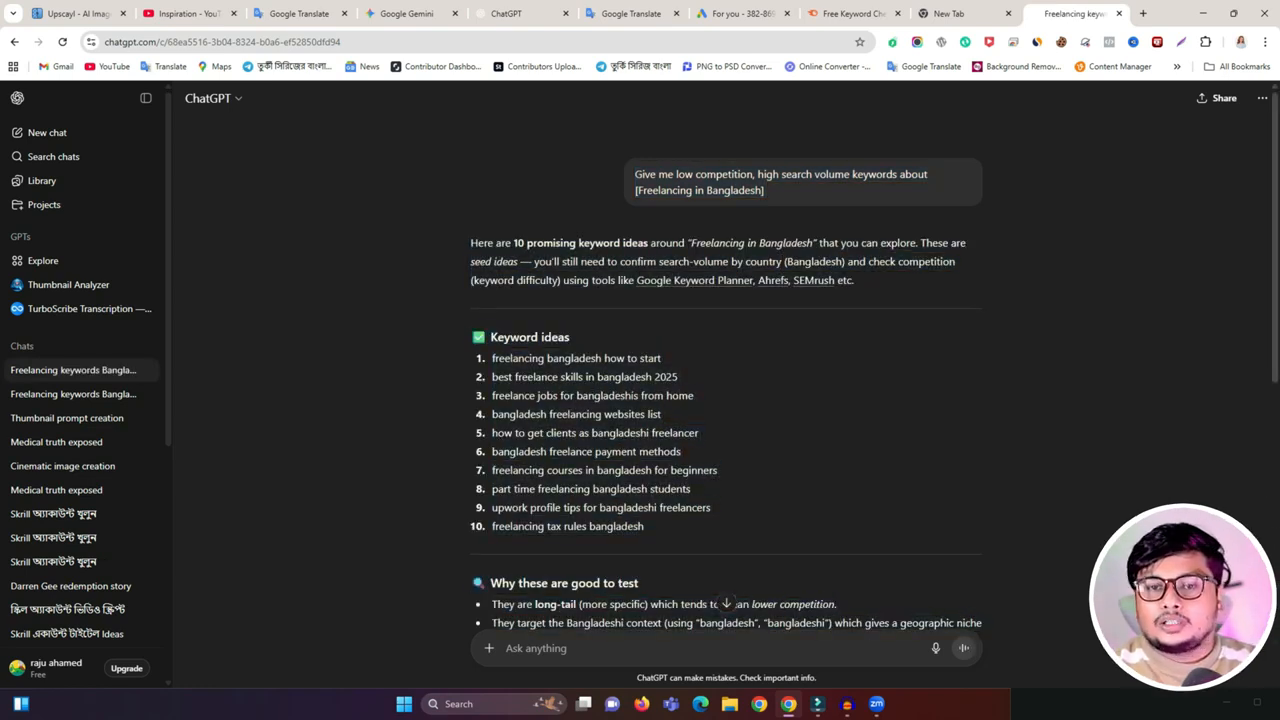
- Read through the suggested keyword ideas and the notes on why to test them and what to check
drag(492, 358, 662, 358)
click(700, 360)
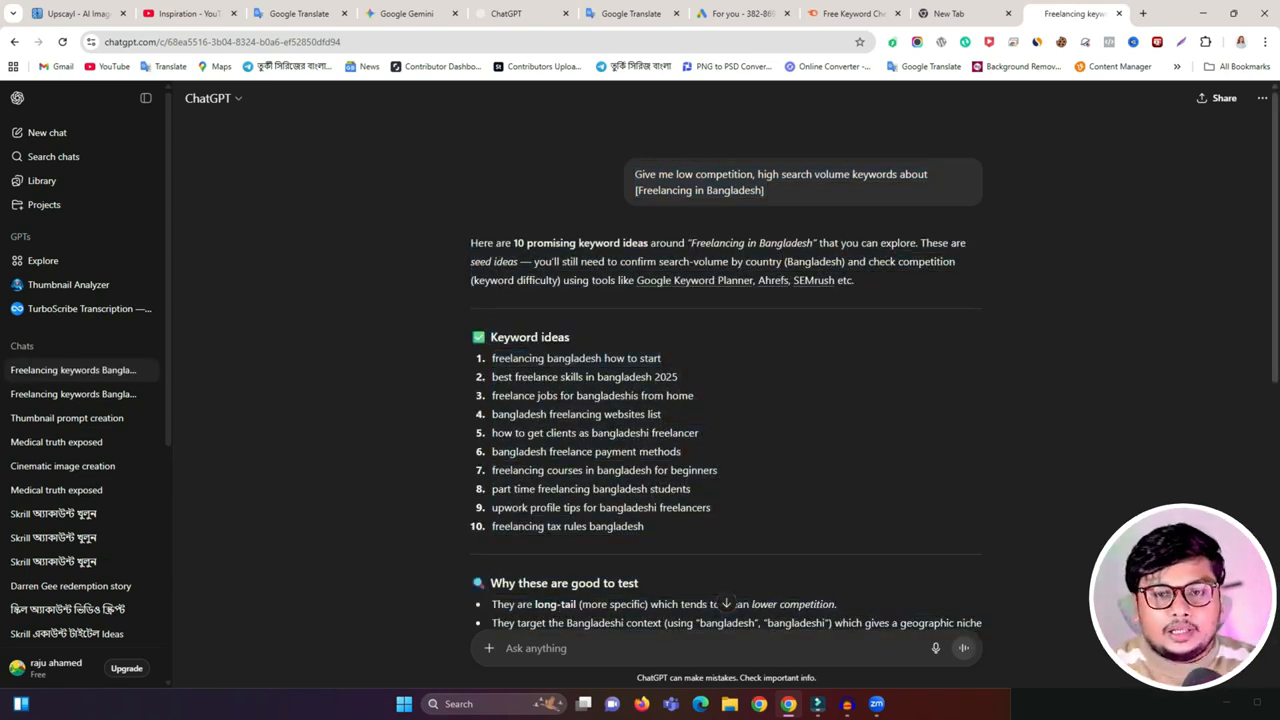
drag(536, 396, 560, 378)
click(562, 379)
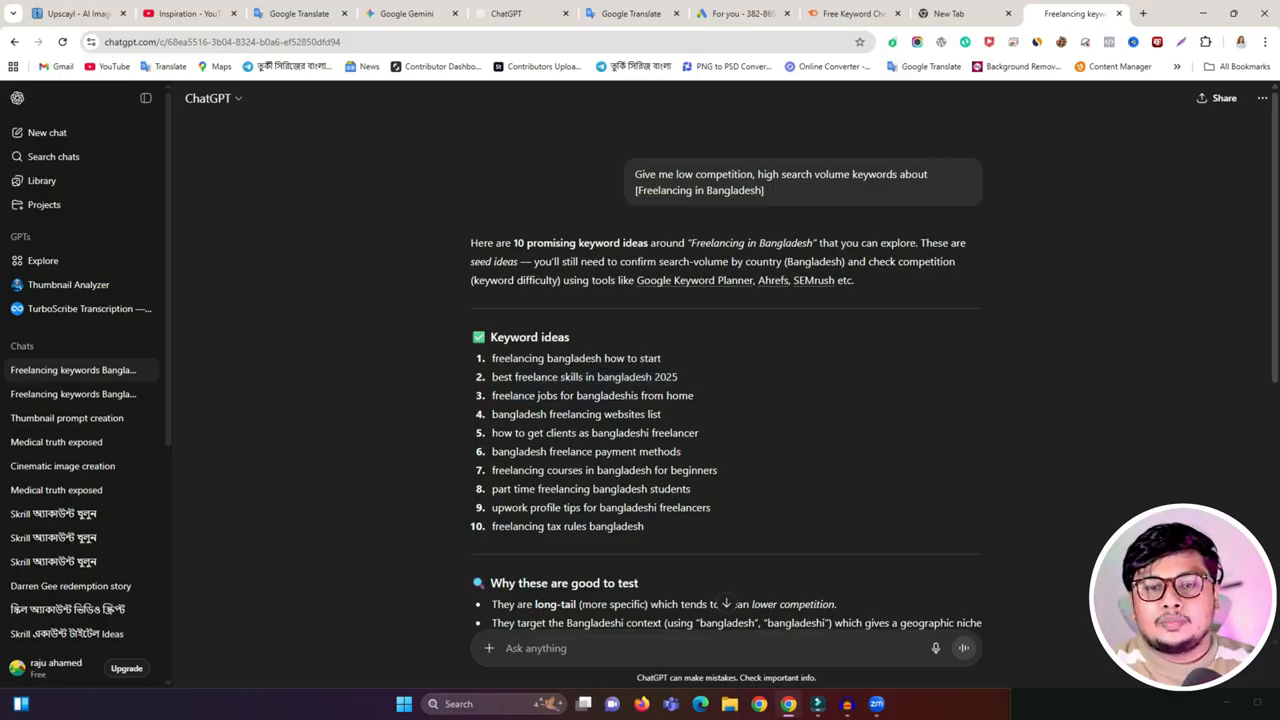
scroll(726, 400, down, 2)
scroll(726, 400, up, 2)
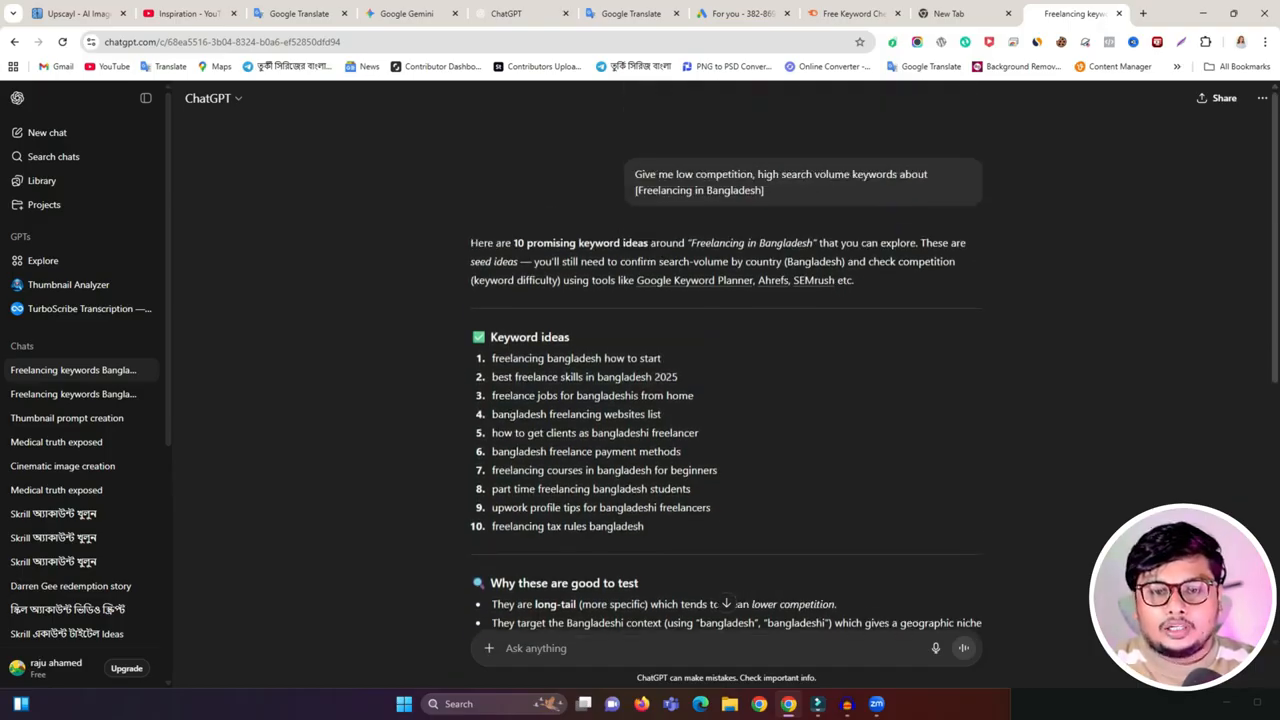
scroll(726, 400, down, 3)
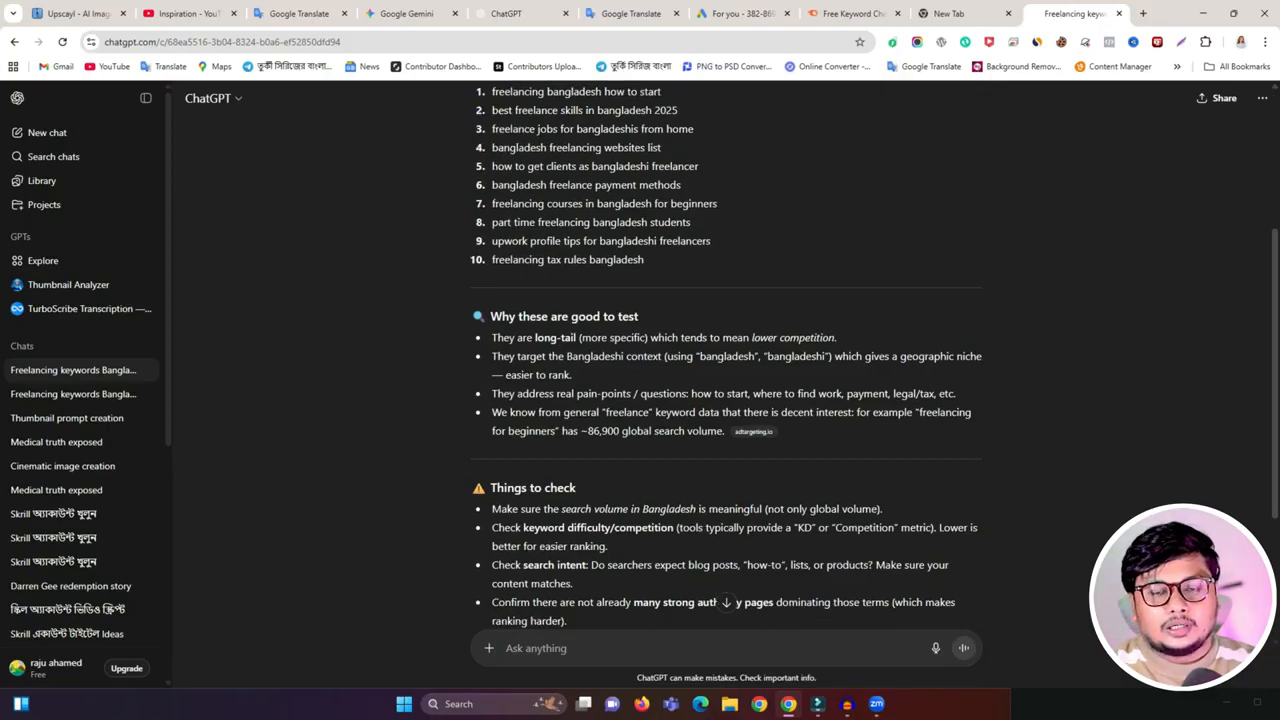
scroll(726, 400, down, 3)
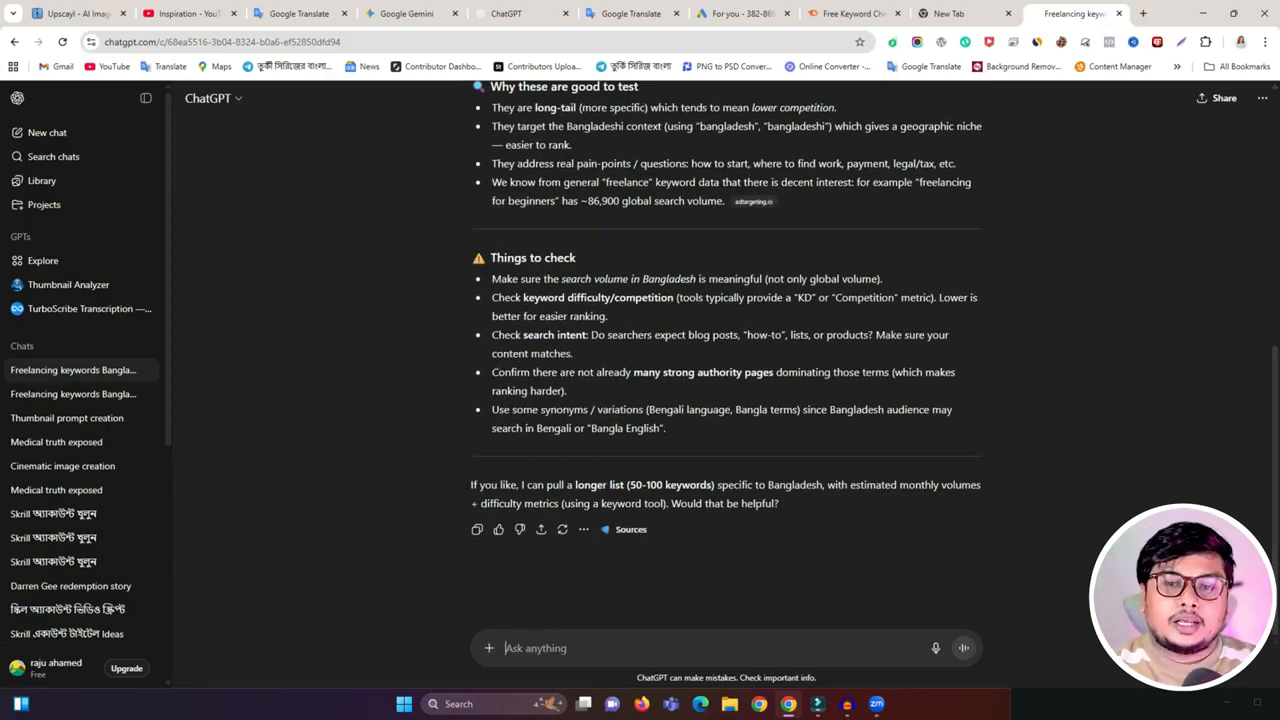
- Send the follow-up message "20+" to get a longer keyword list, and look through the new keyword ideas
text(20+)
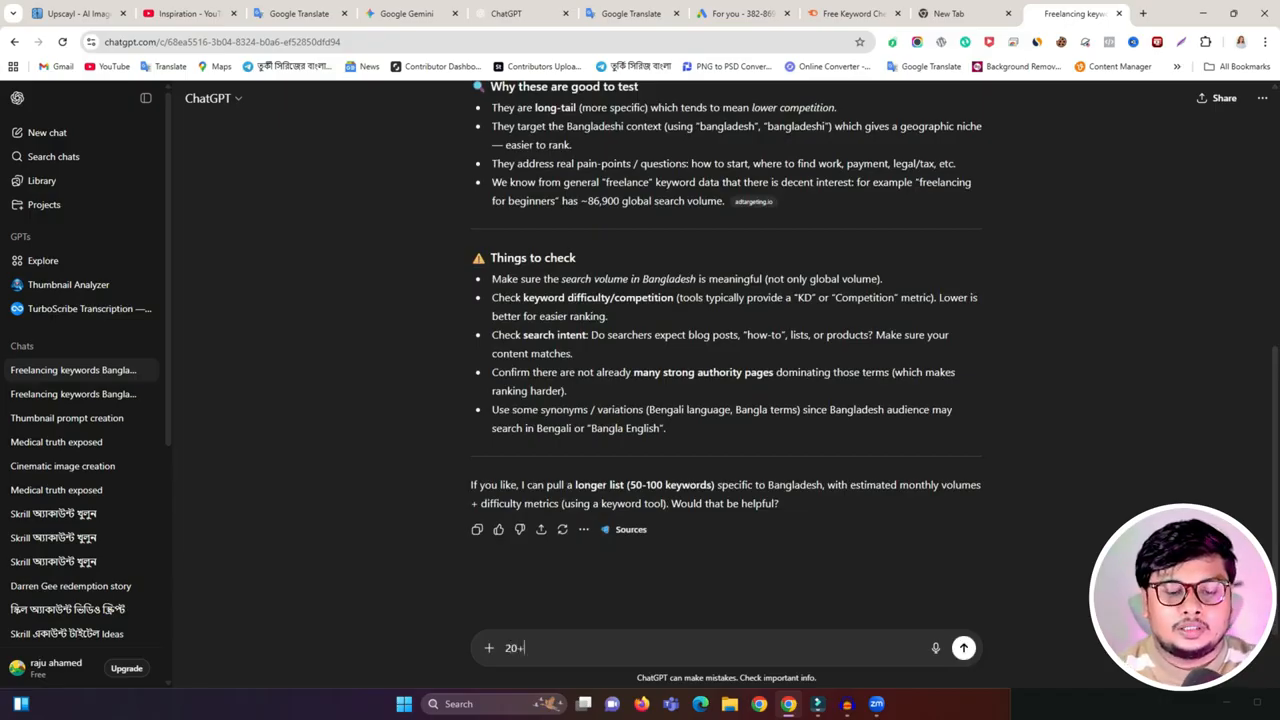
key(Return)
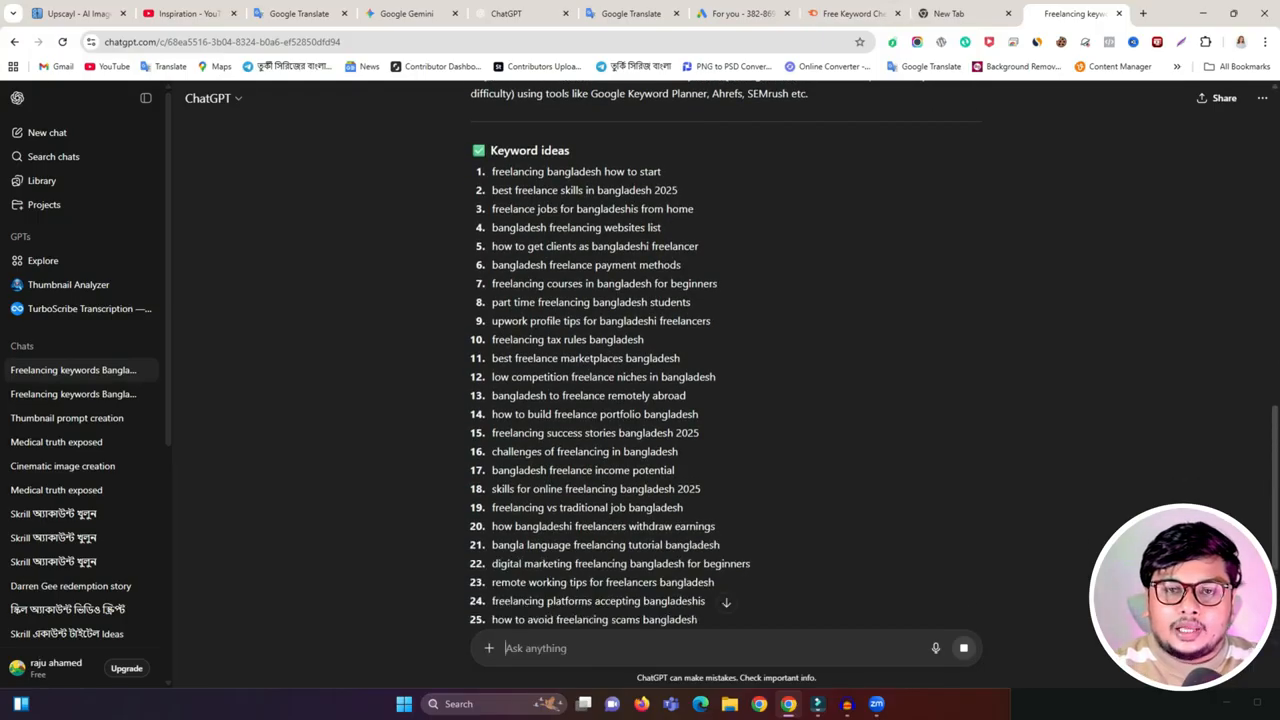
scroll(726, 370, up, 3)
scroll(600, 370, up, 2)
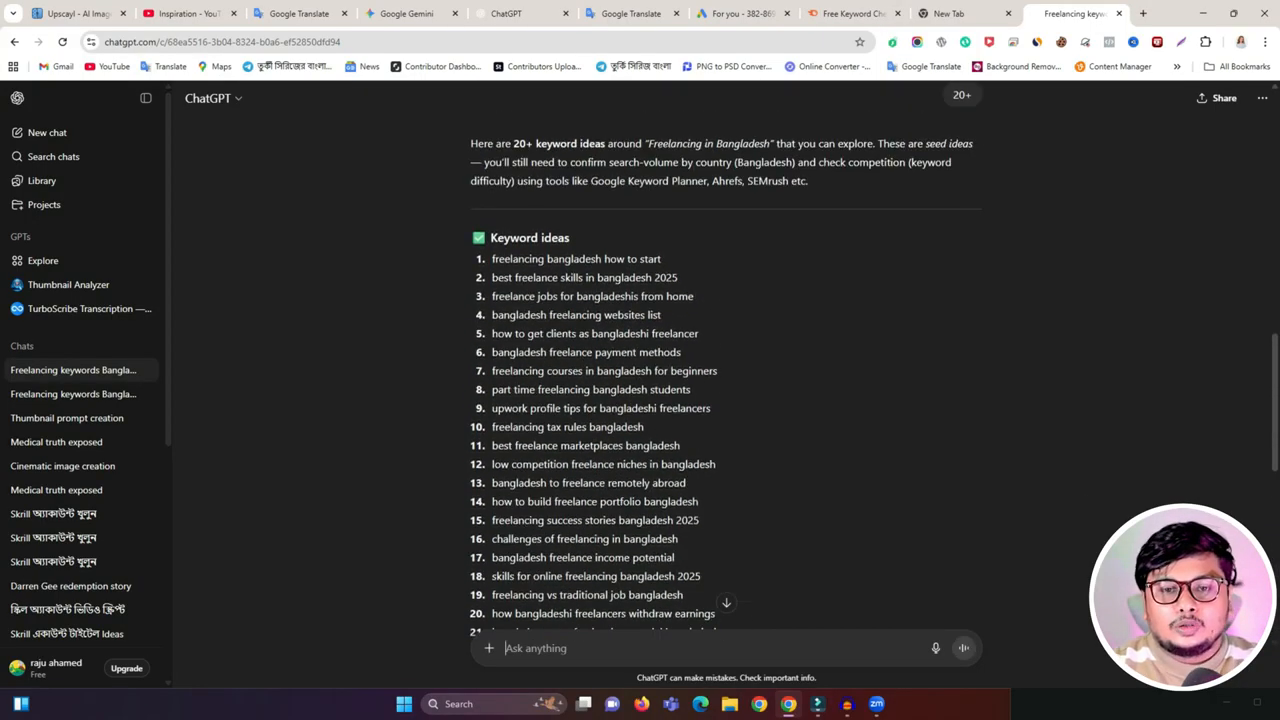
drag(492, 259, 705, 507)
scroll(560, 483, down, 2)
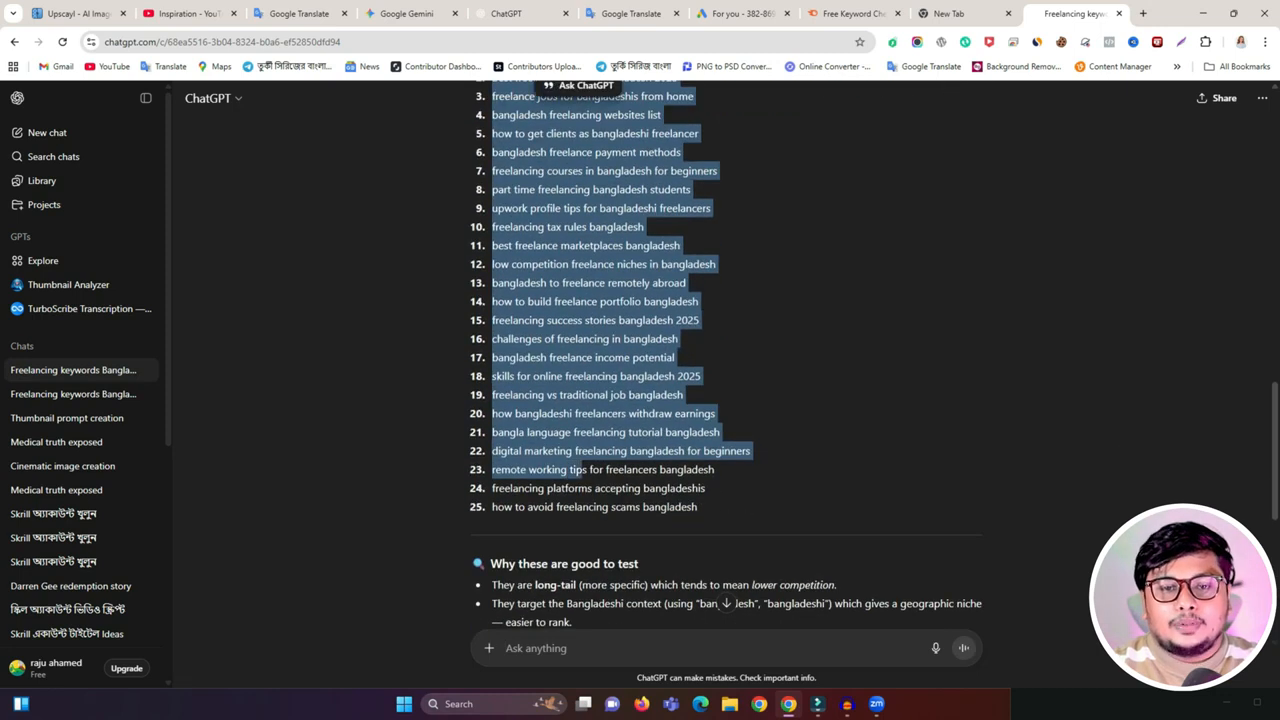
double_click(686, 469)
scroll(726, 370, up, 2)
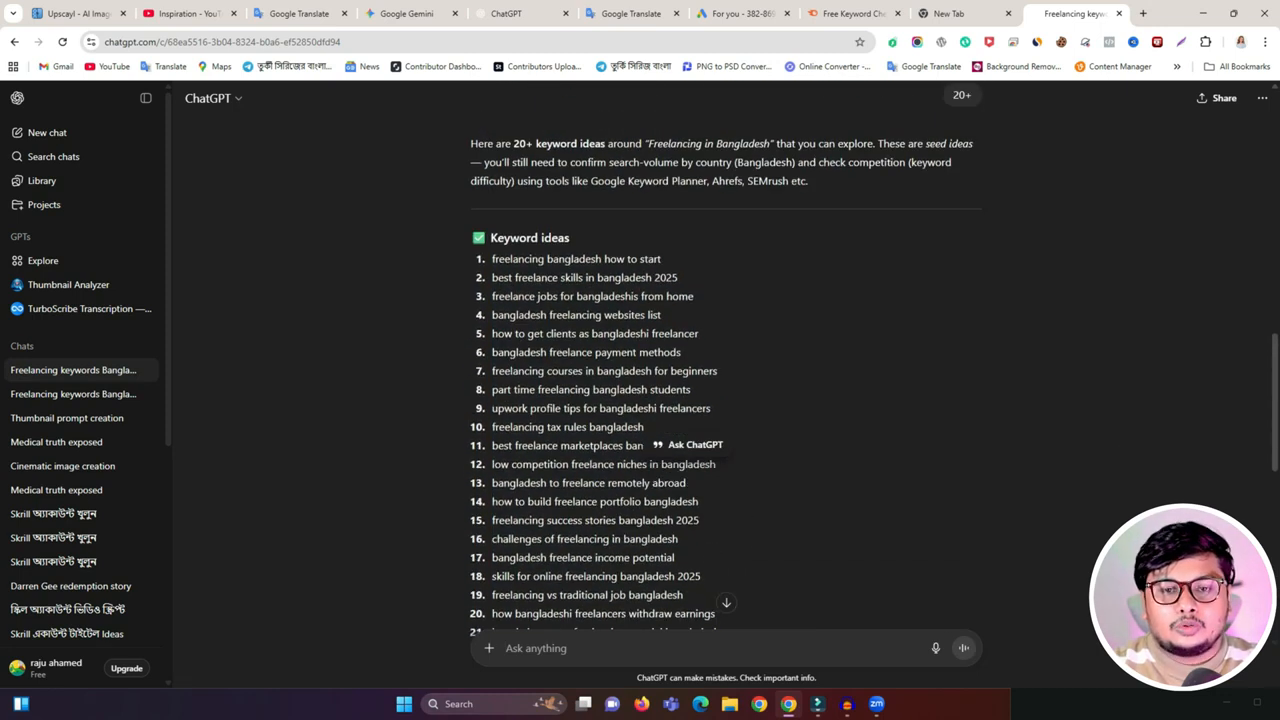
- Copy the topic "Freelancing in Bangladesh" without its brackets from the first prompt in the chat
scroll(726, 380, up, 10)
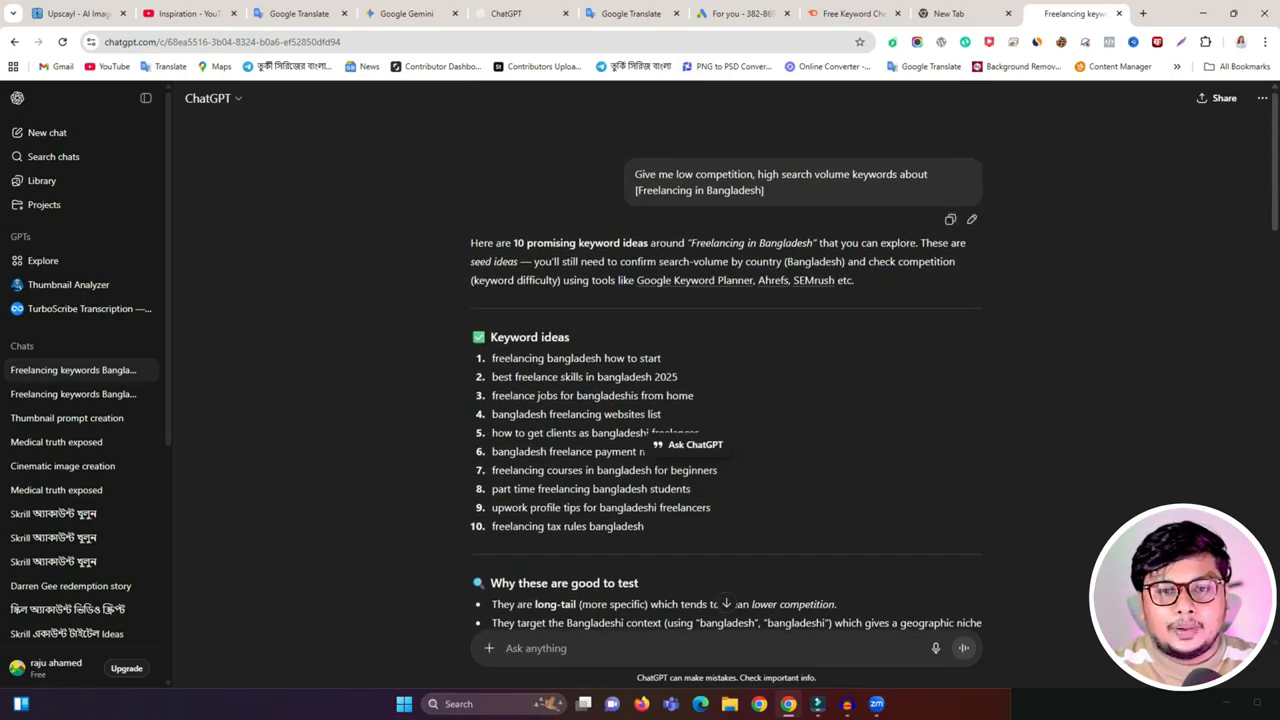
drag(636, 190, 764, 190)
key(ctrl+c)
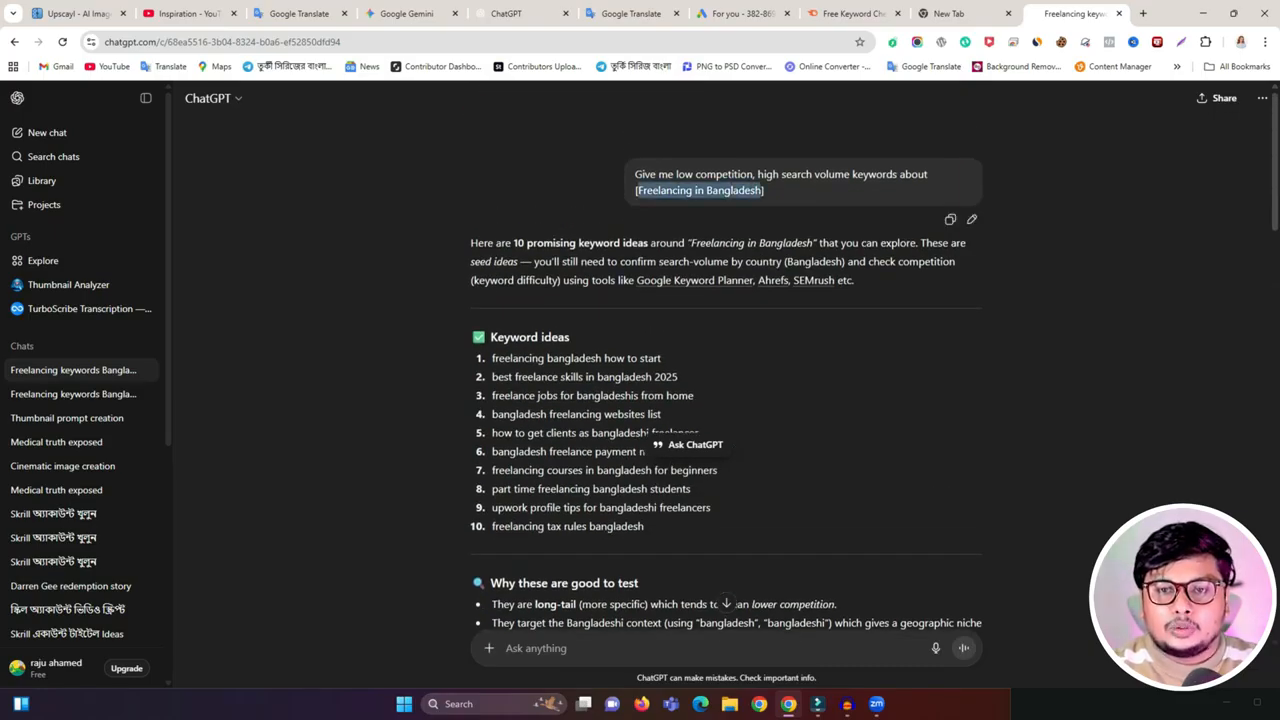
right_click(735, 196)
click(765, 214)
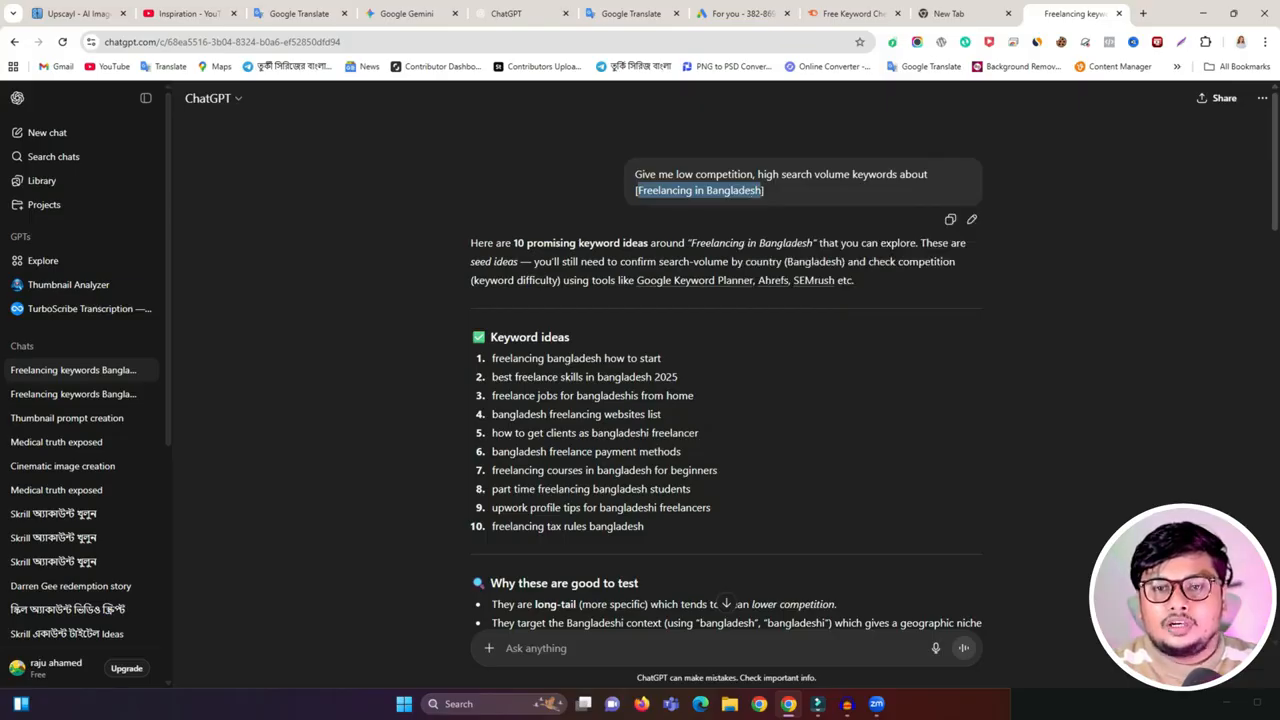
- Switch to Google Ads and open Keyword Planner from the planning tools
click(740, 13)
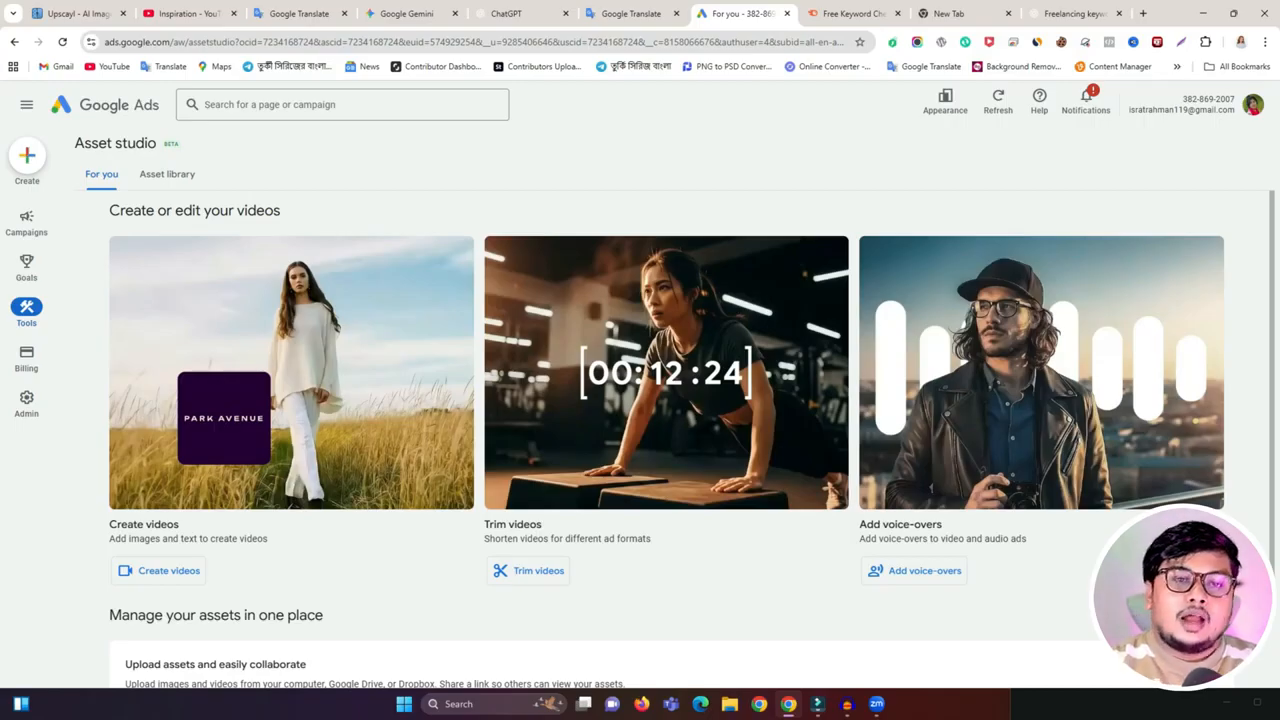
mouse_move(27, 311)
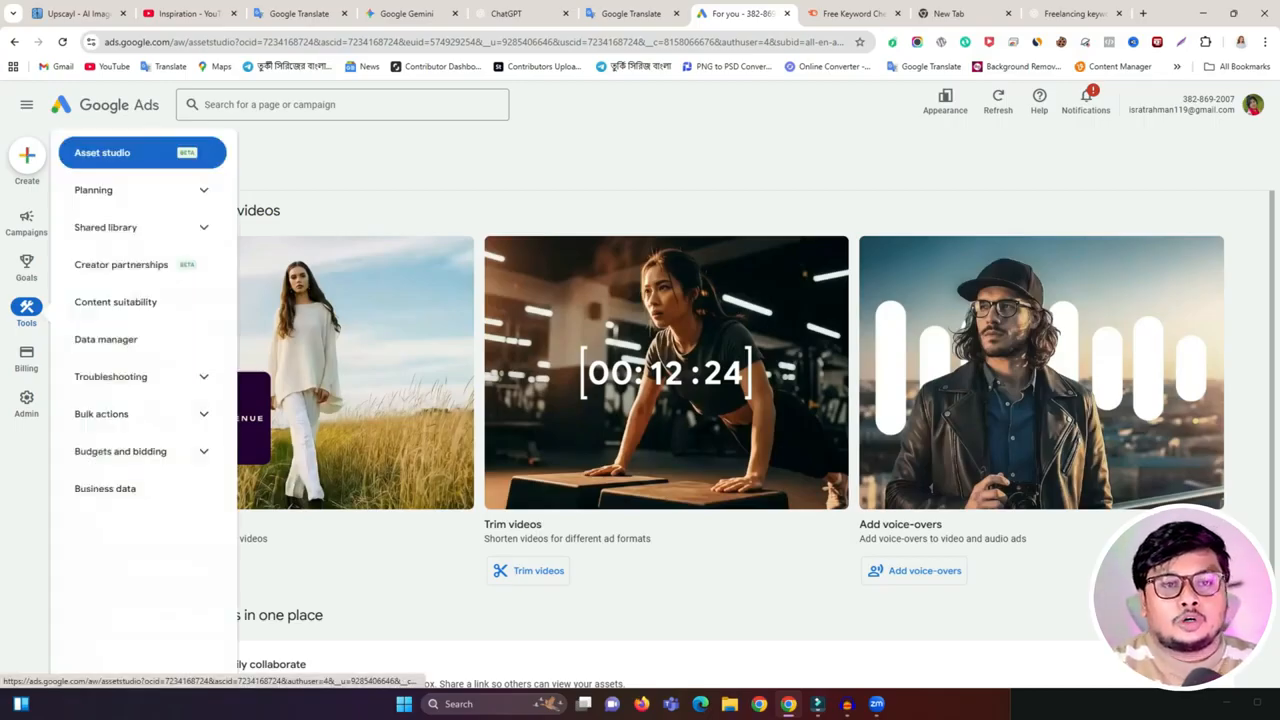
click(120, 190)
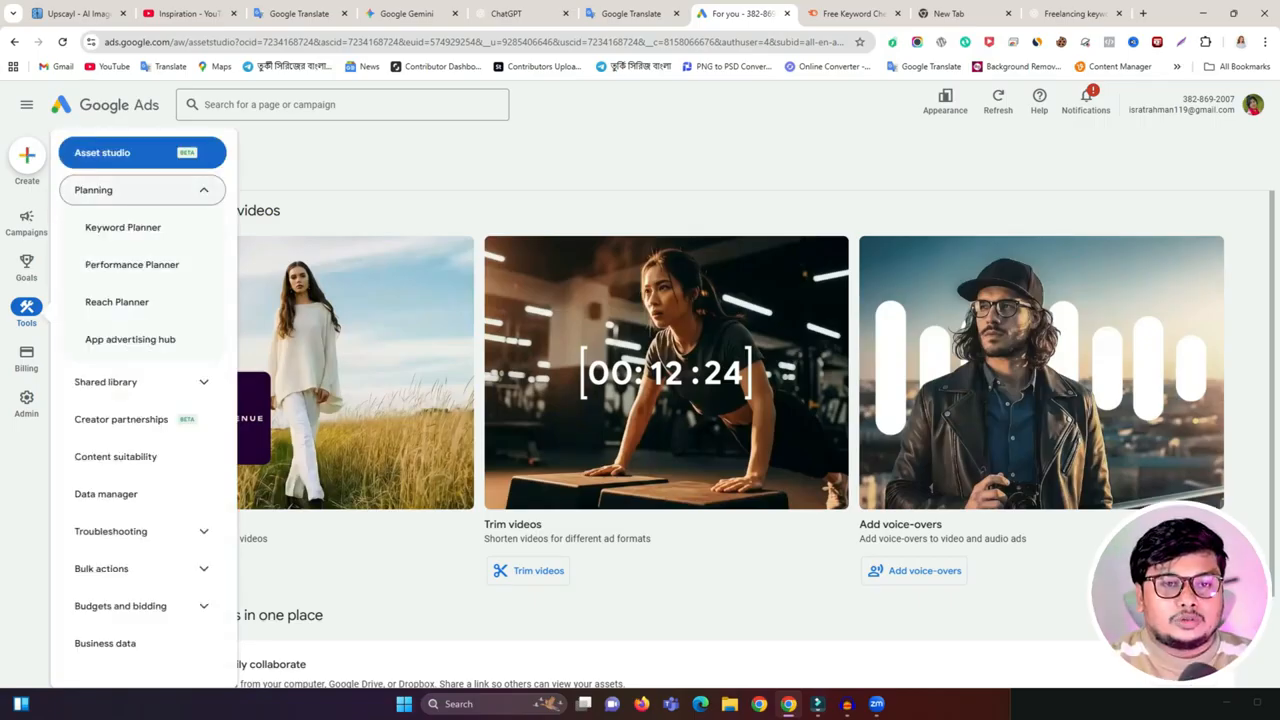
click(122, 227)
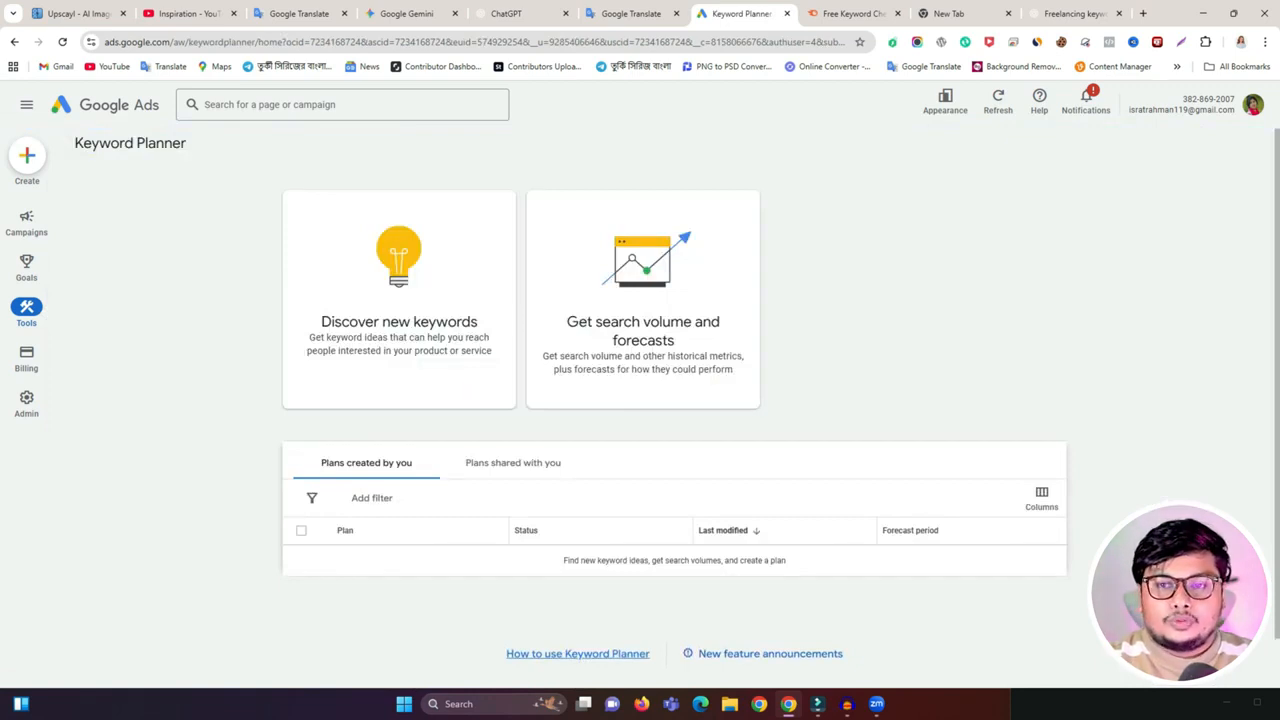
- Start discovering new keywords and add the copied phrase "Freelancing in Bangladesh" as the first seed keyword
click(370, 313)
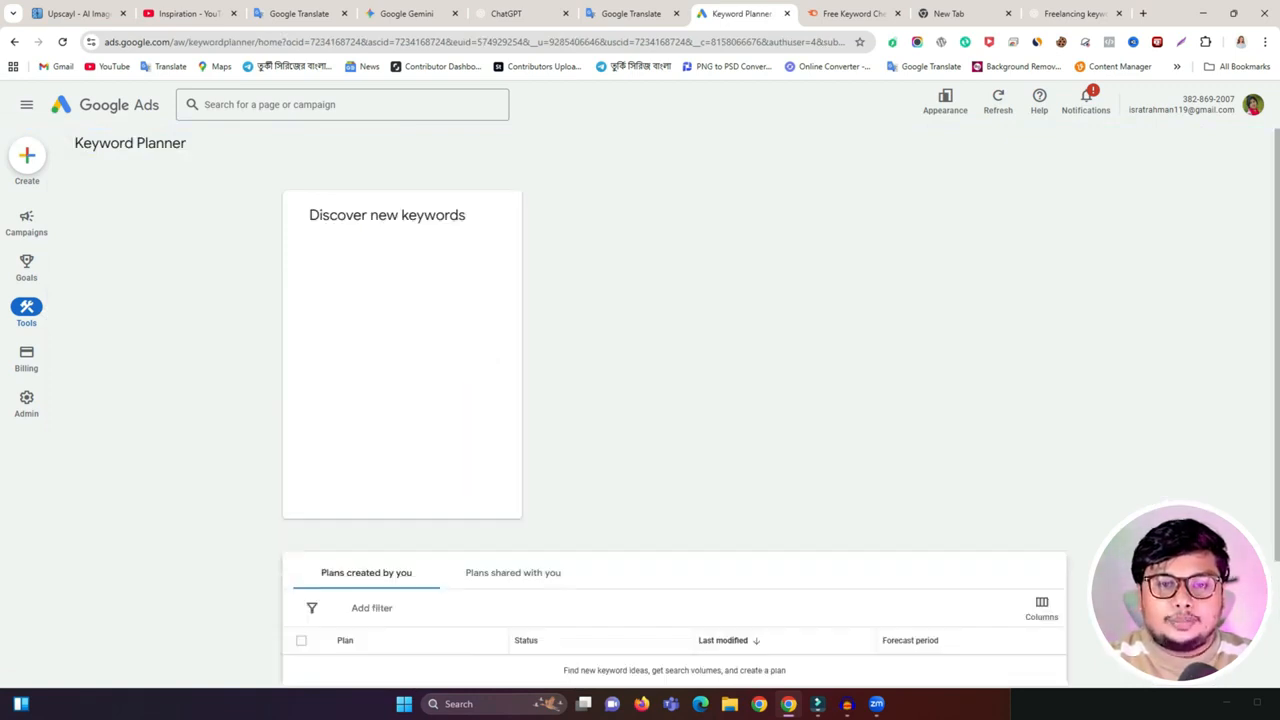
right_click(370, 313)
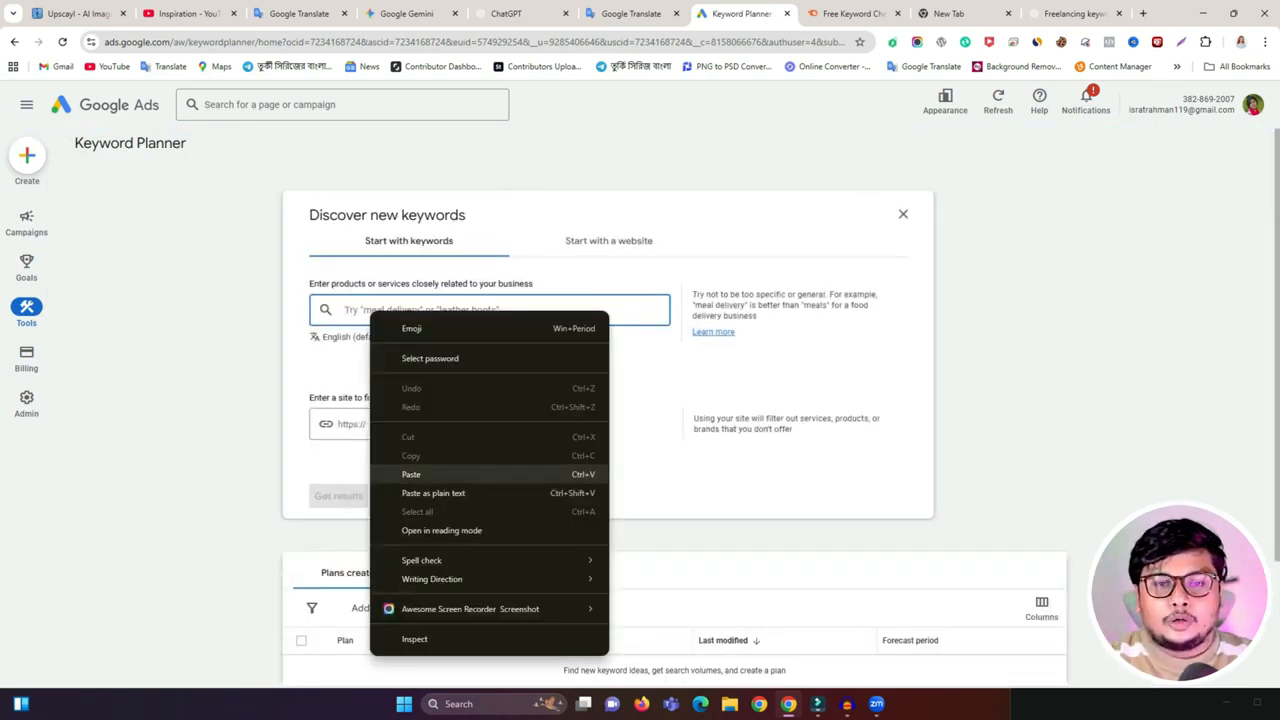
click(411, 474)
key(Return)
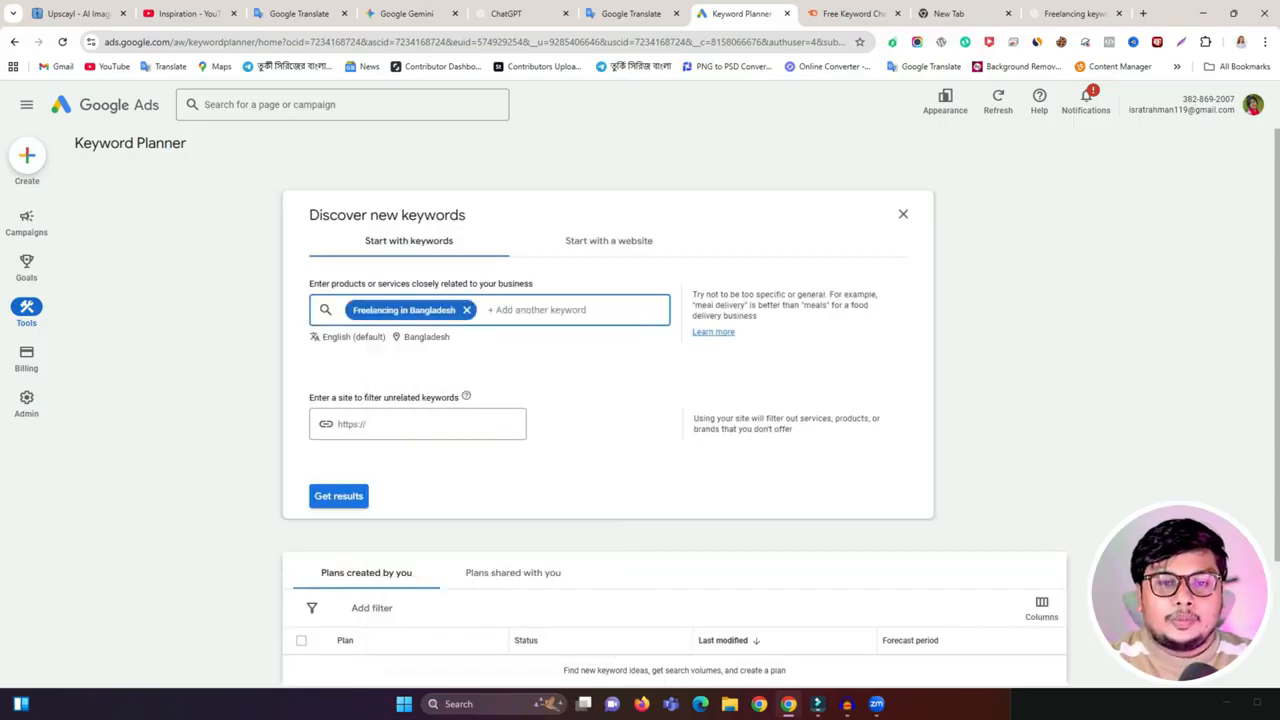
- Copy the idea "freelancing courses in bangladesh for beginners" from the ChatGPT list and add it as a second seed keyword in Keyword Planner
click(1075, 13)
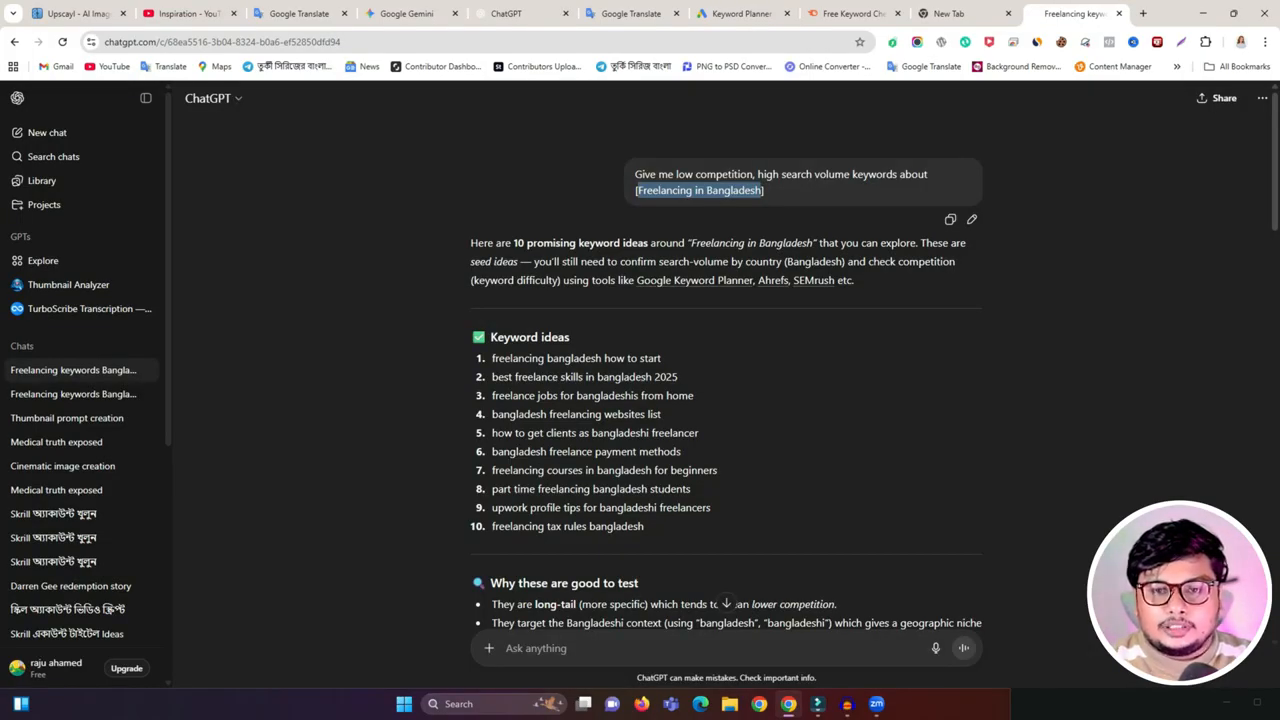
drag(492, 470, 717, 470)
right_click(684, 480)
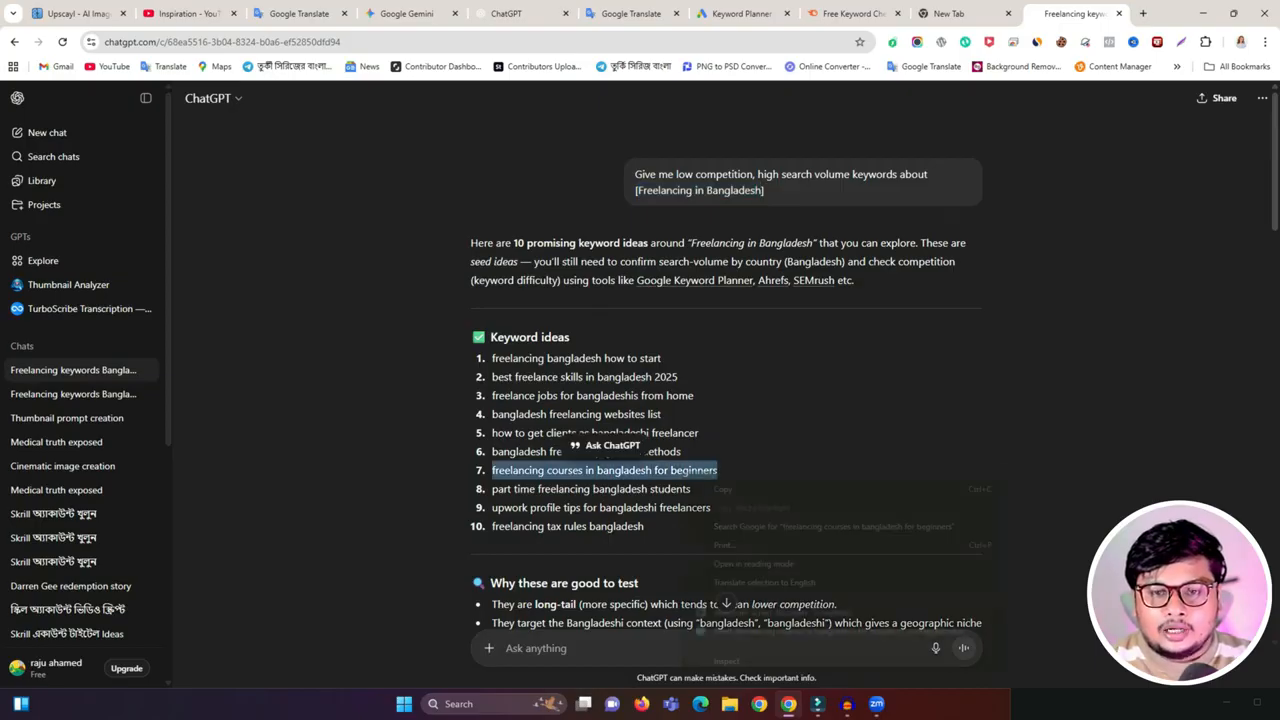
click(723, 489)
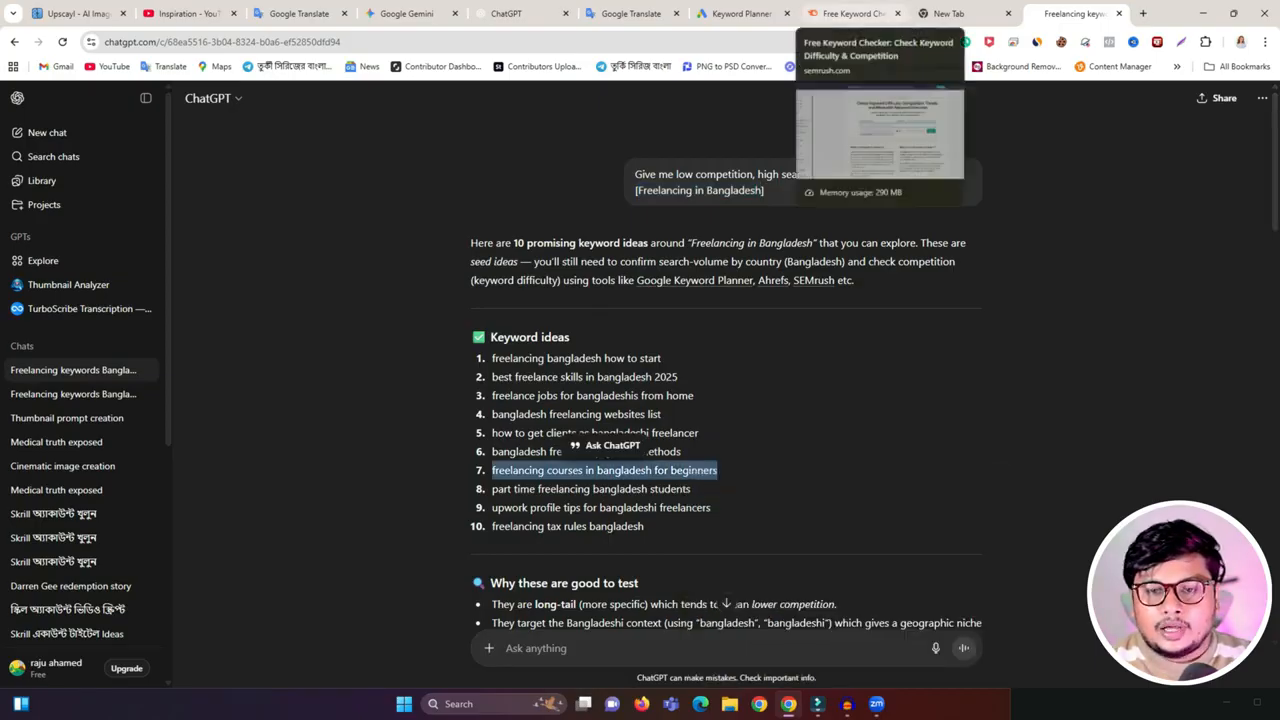
click(740, 13)
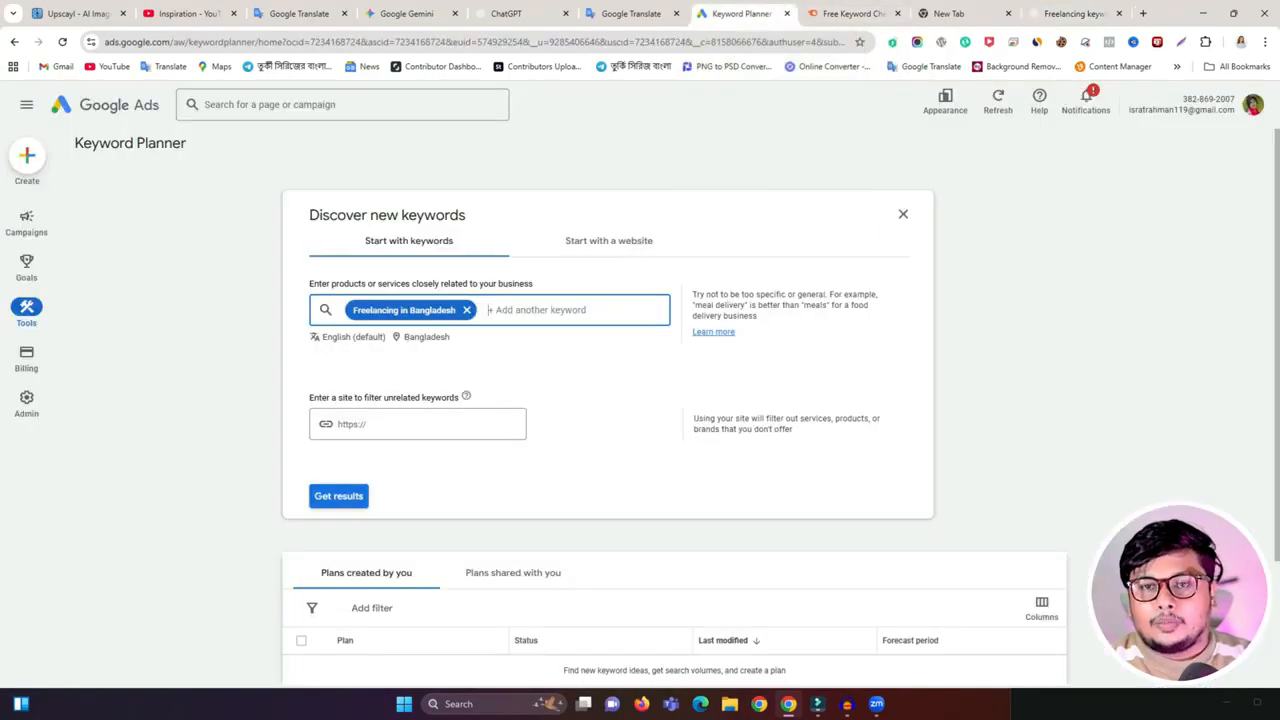
key(ctrl+v)
key(Return)
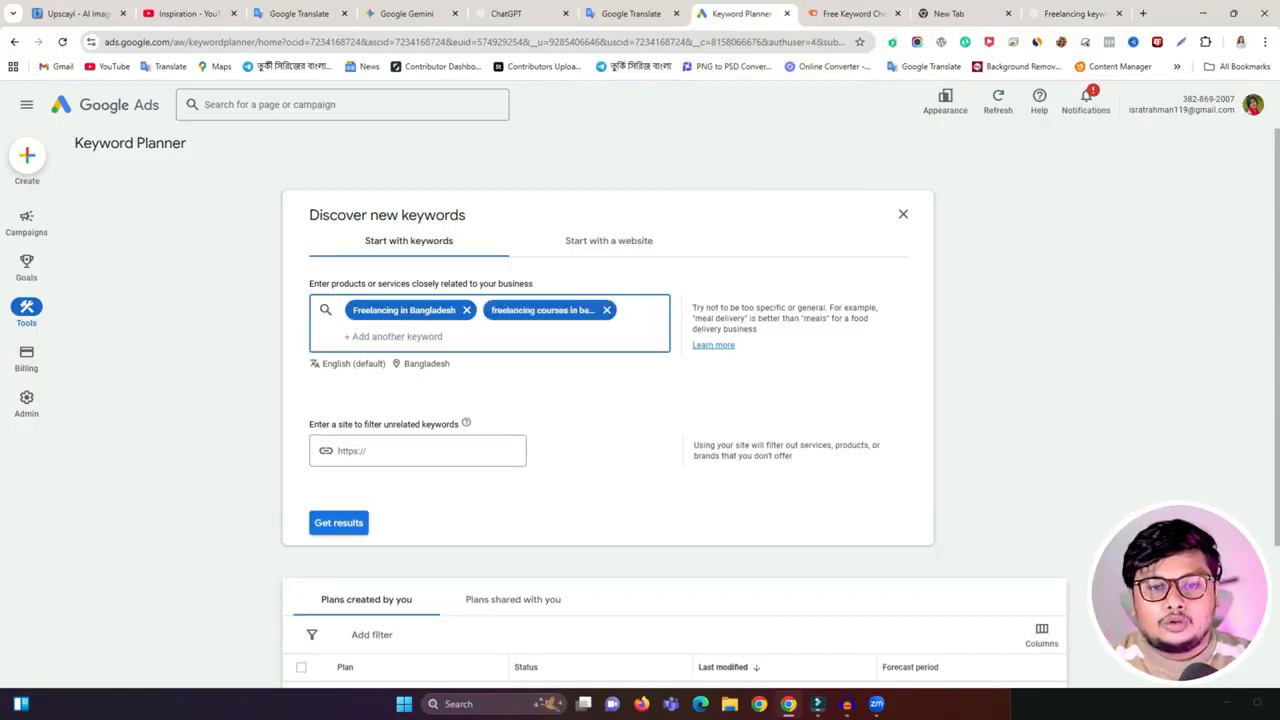
- Check the target location without changing it and get keyword ideas for the two seed keywords
click(426, 364)
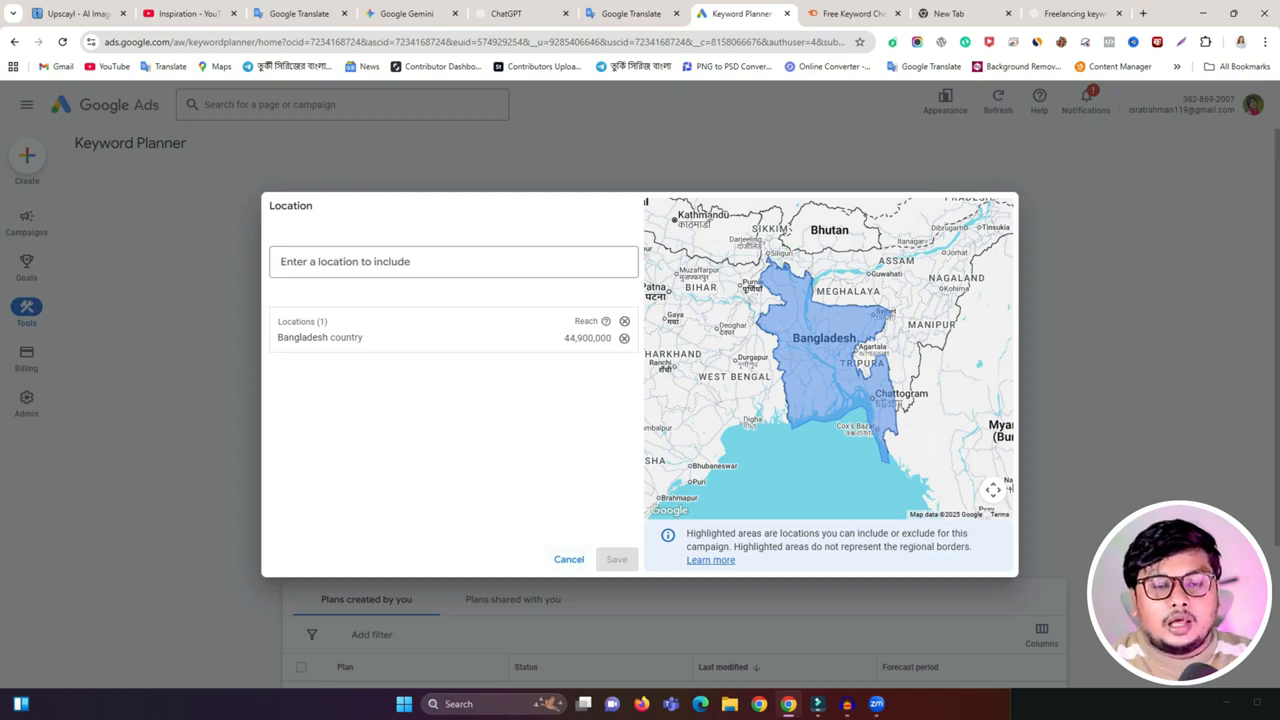
click(569, 559)
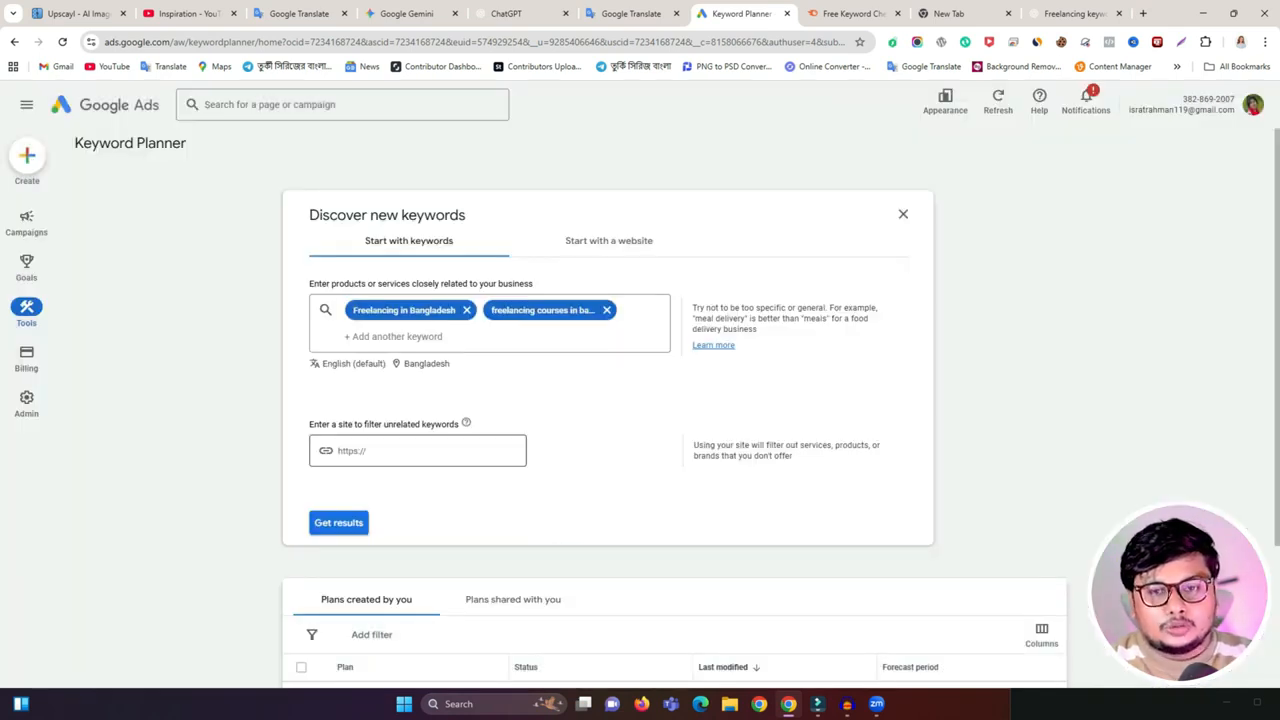
scroll(480, 455, down, 1)
click(338, 456)
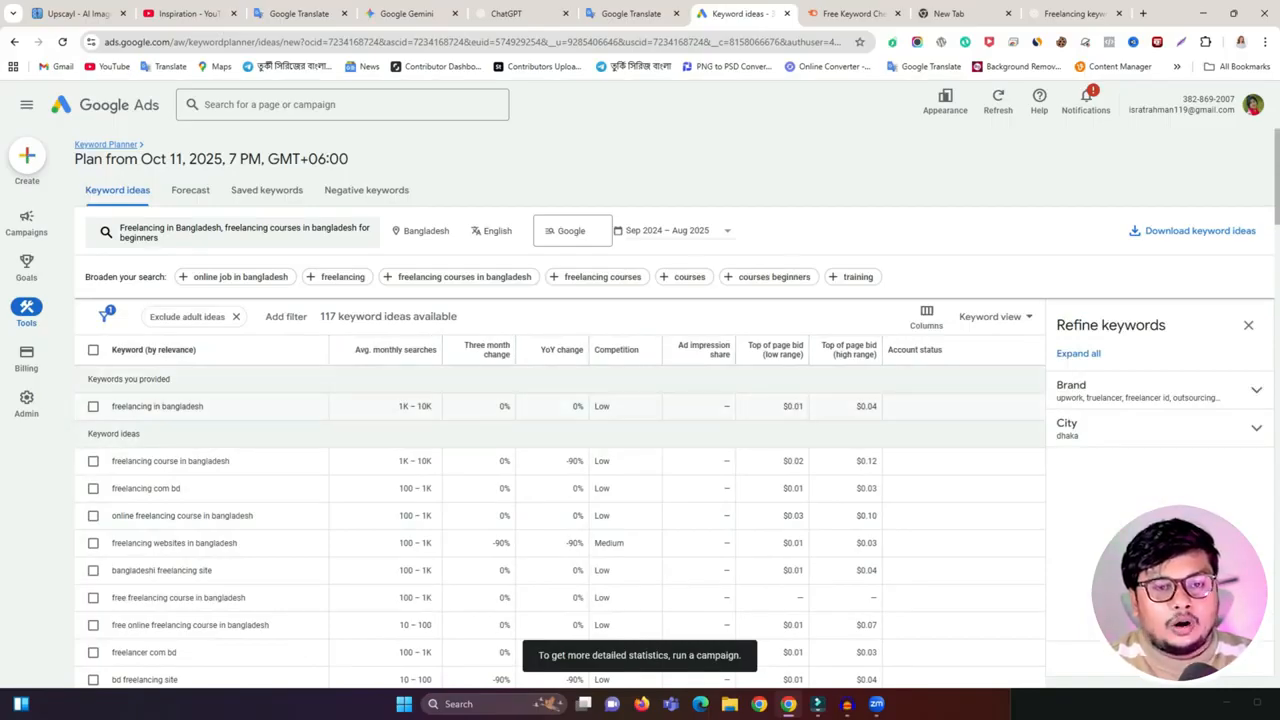
- Examine the keyword ideas list, comparing average monthly searches and competition for "freelancing in bangladesh", "freelancing course in bangladesh" and the other suggestions
double_click(425, 407)
triple_click(425, 407)
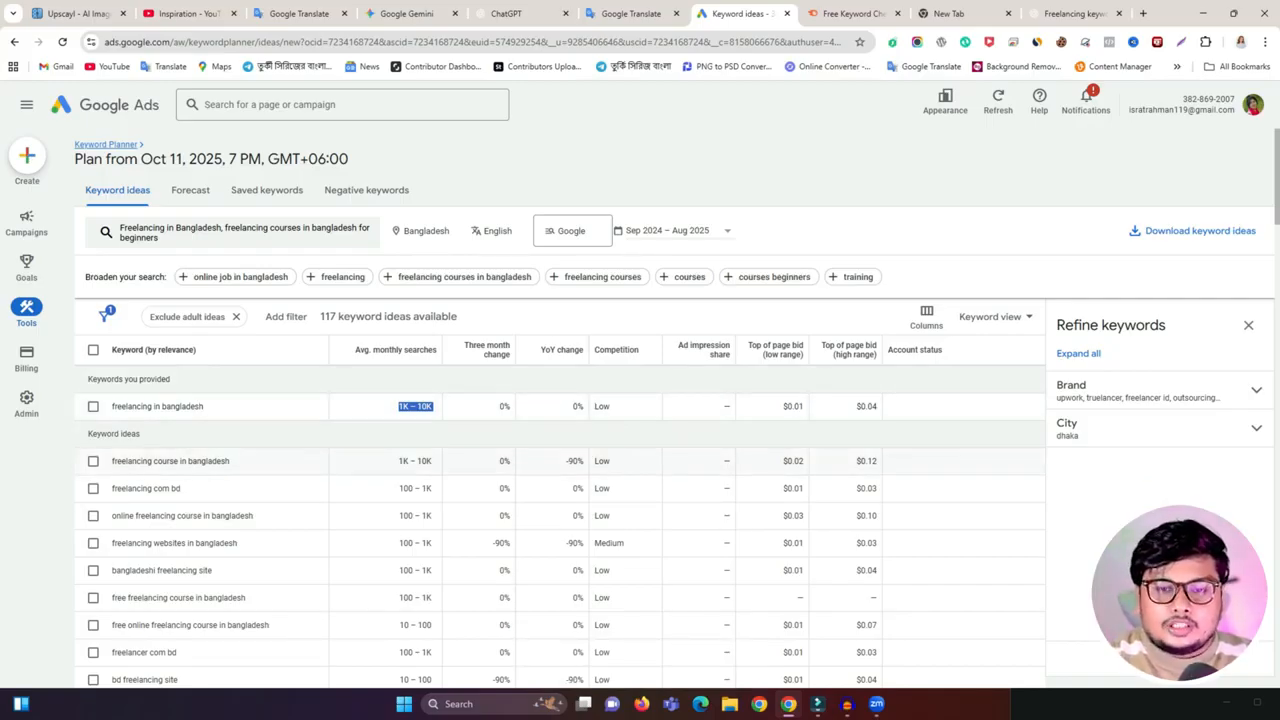
triple_click(171, 461)
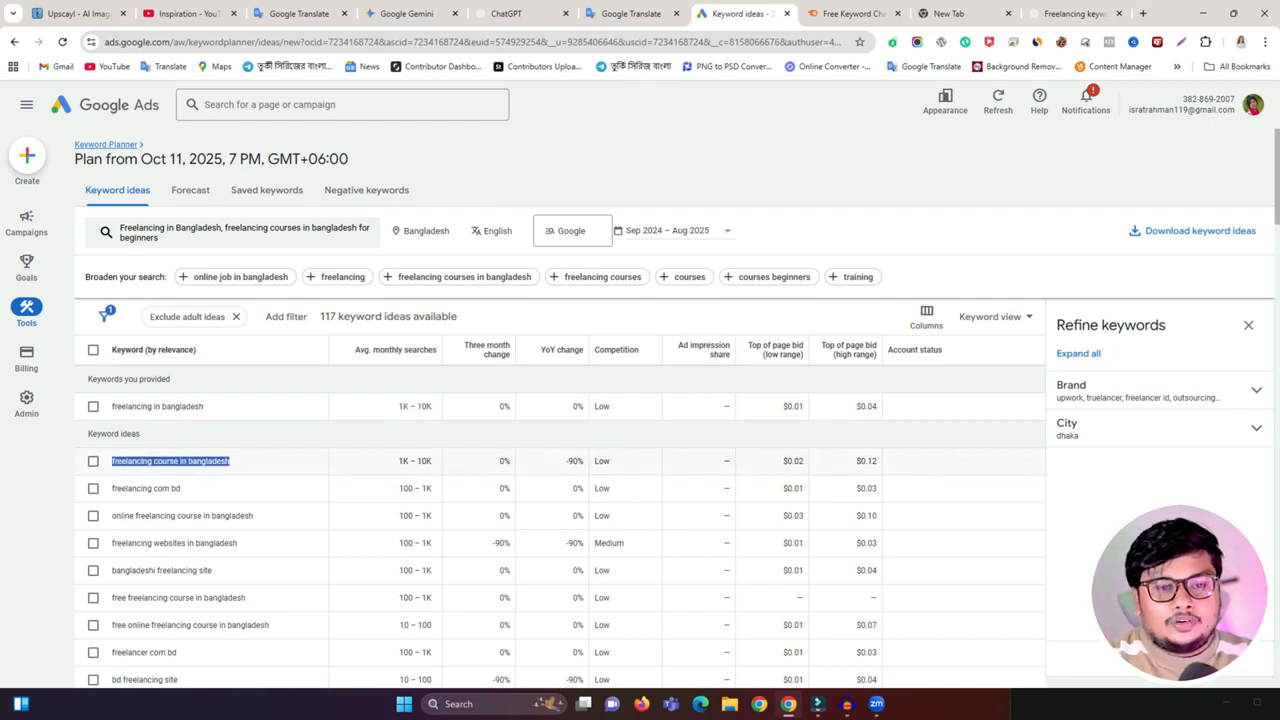
scroll(560, 500, down, 5)
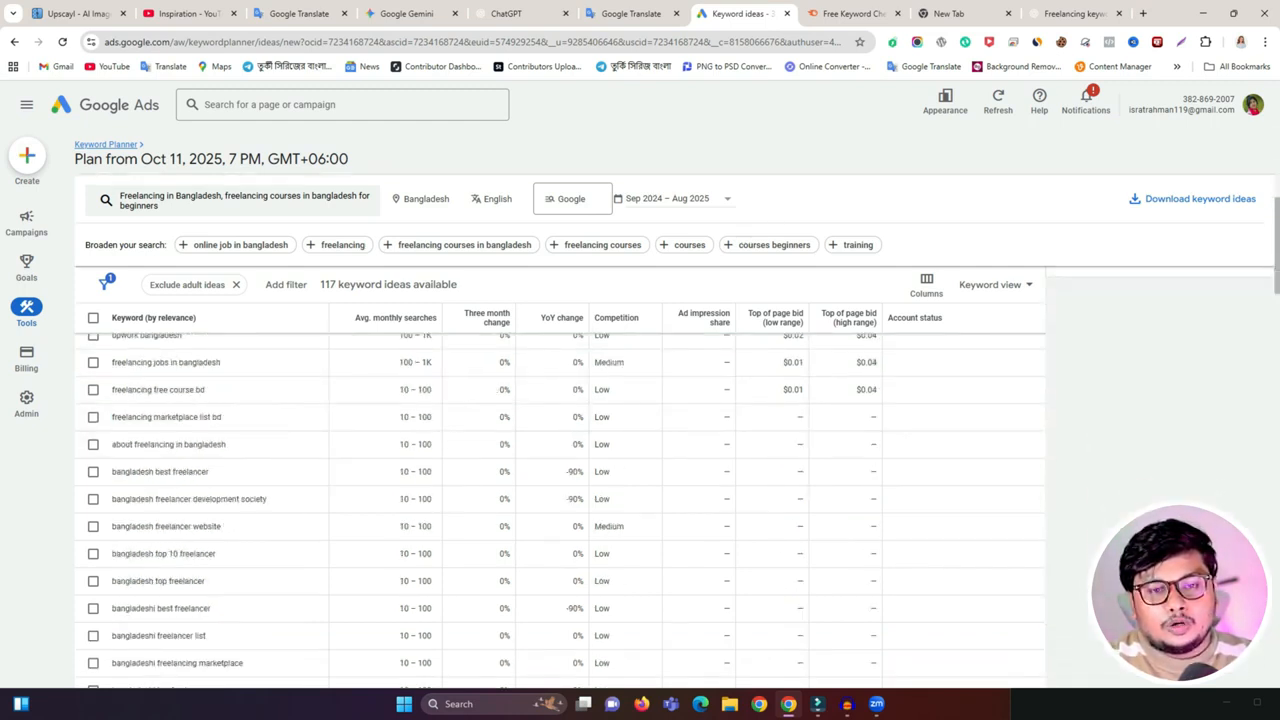
scroll(560, 500, down, 10)
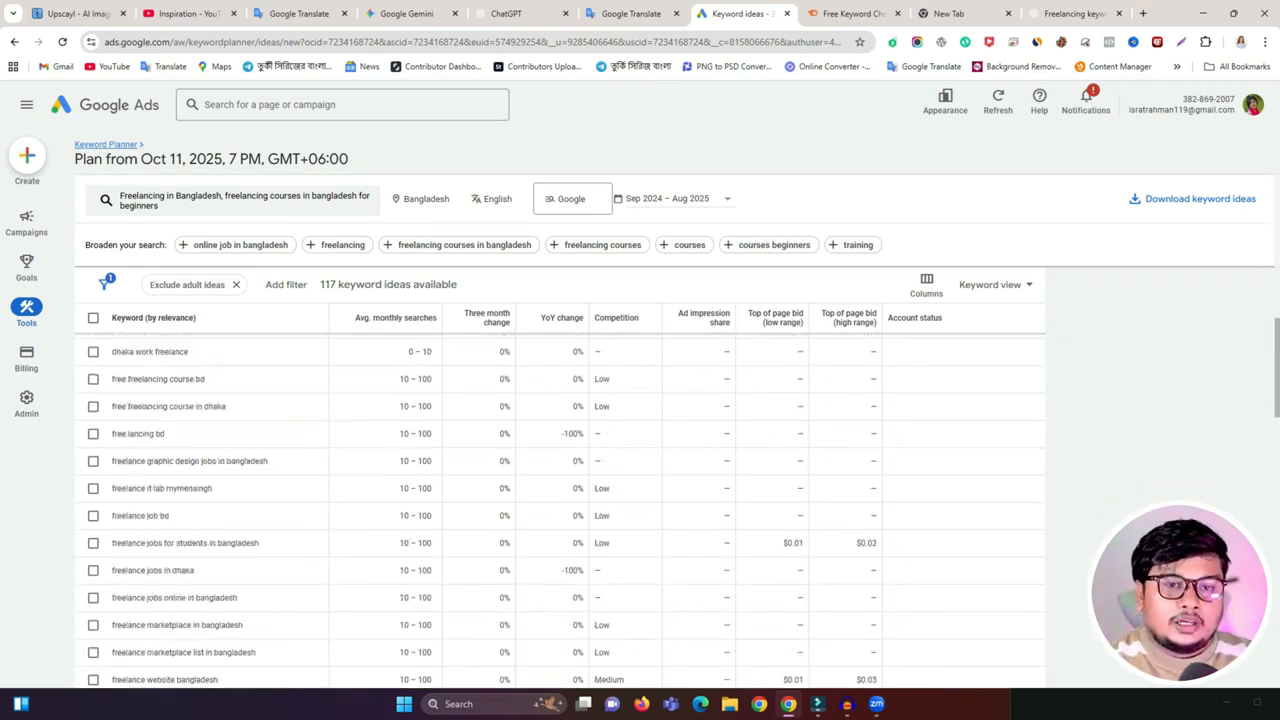
scroll(560, 500, up, 5)
scroll(560, 500, up, 5)
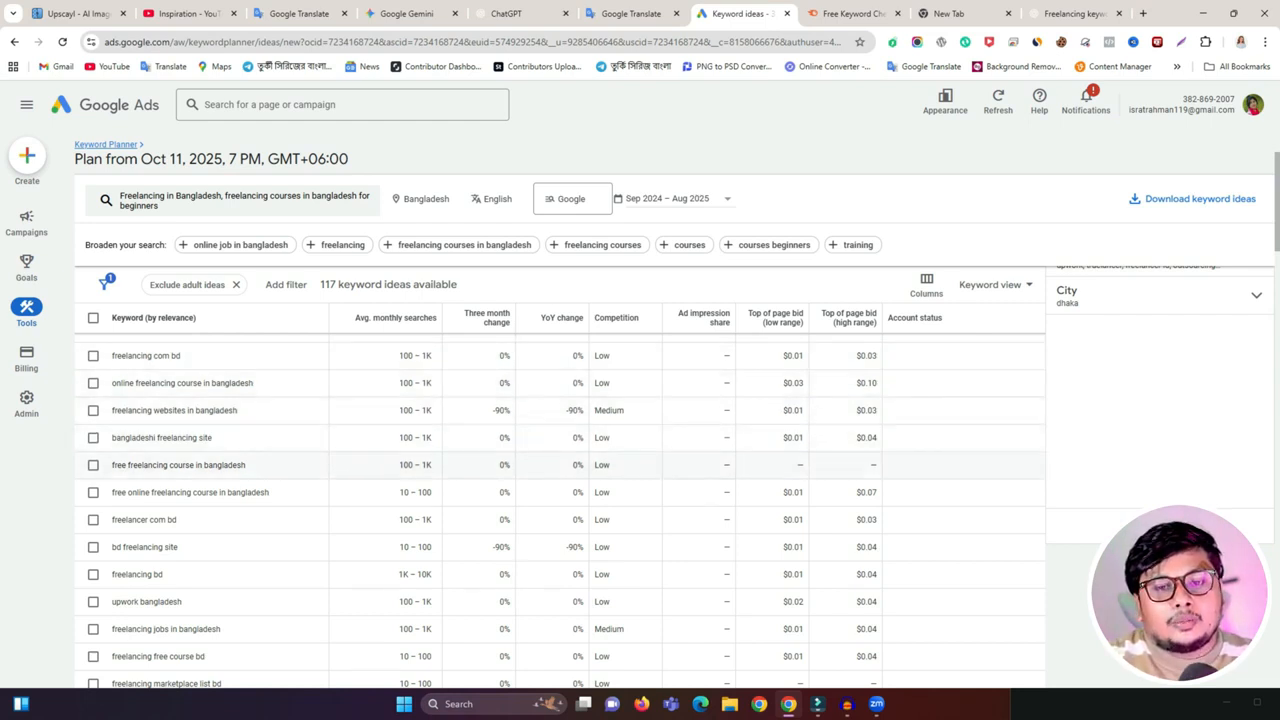
scroll(560, 465, down, 3)
scroll(560, 465, up, 5)
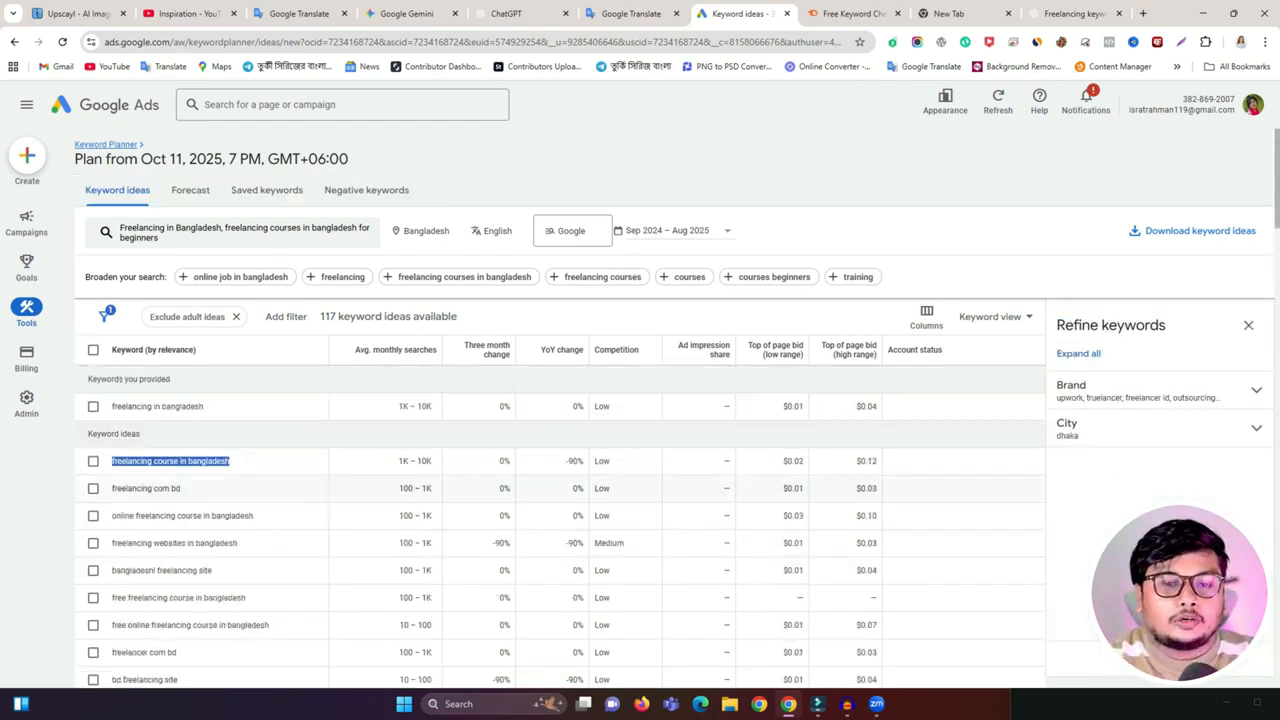
- Switch to Semrush, open Keyword Overview and enter the copied phrase "Freelancing in Bangladesh" as the only keyword
key(ctrl+Tab)
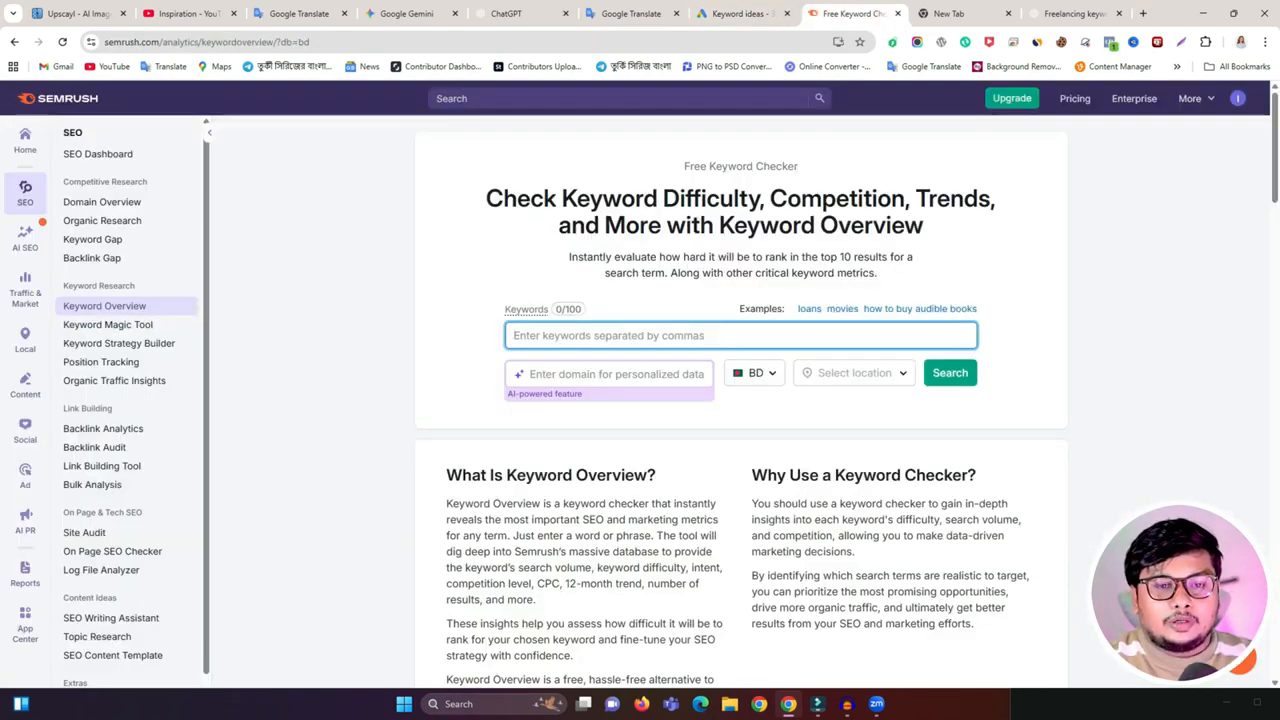
click(25, 193)
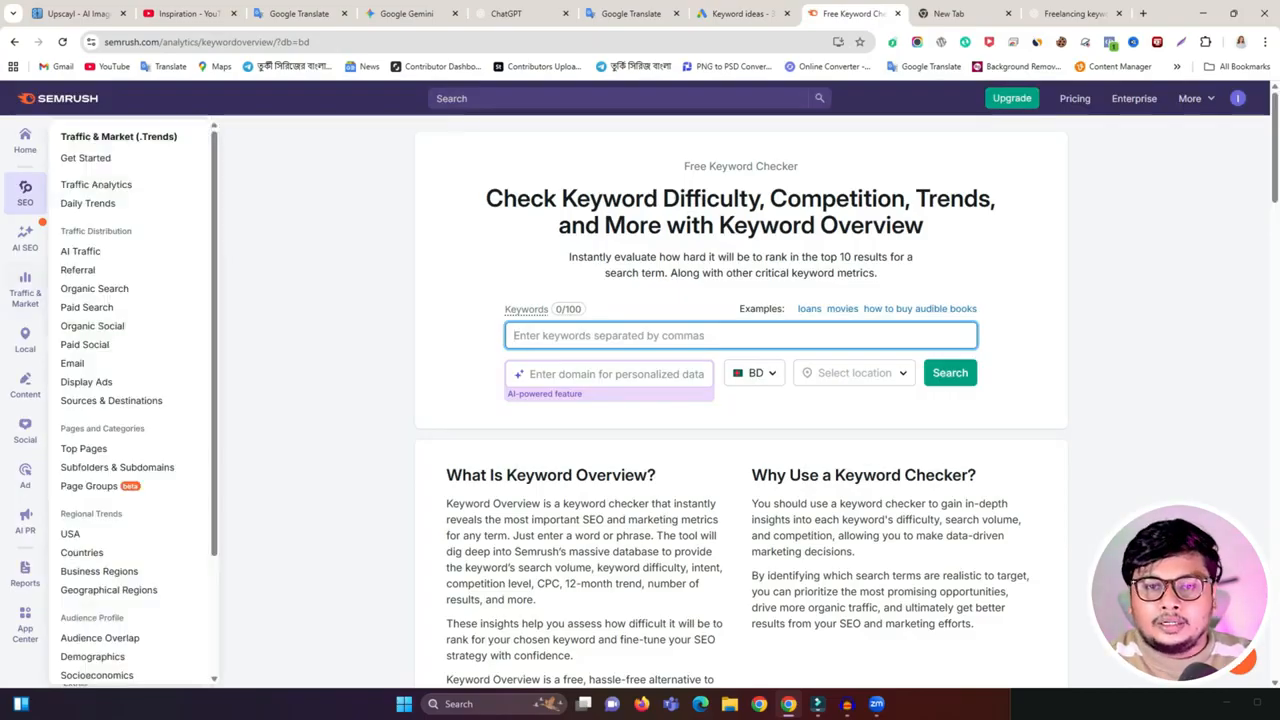
click(104, 305)
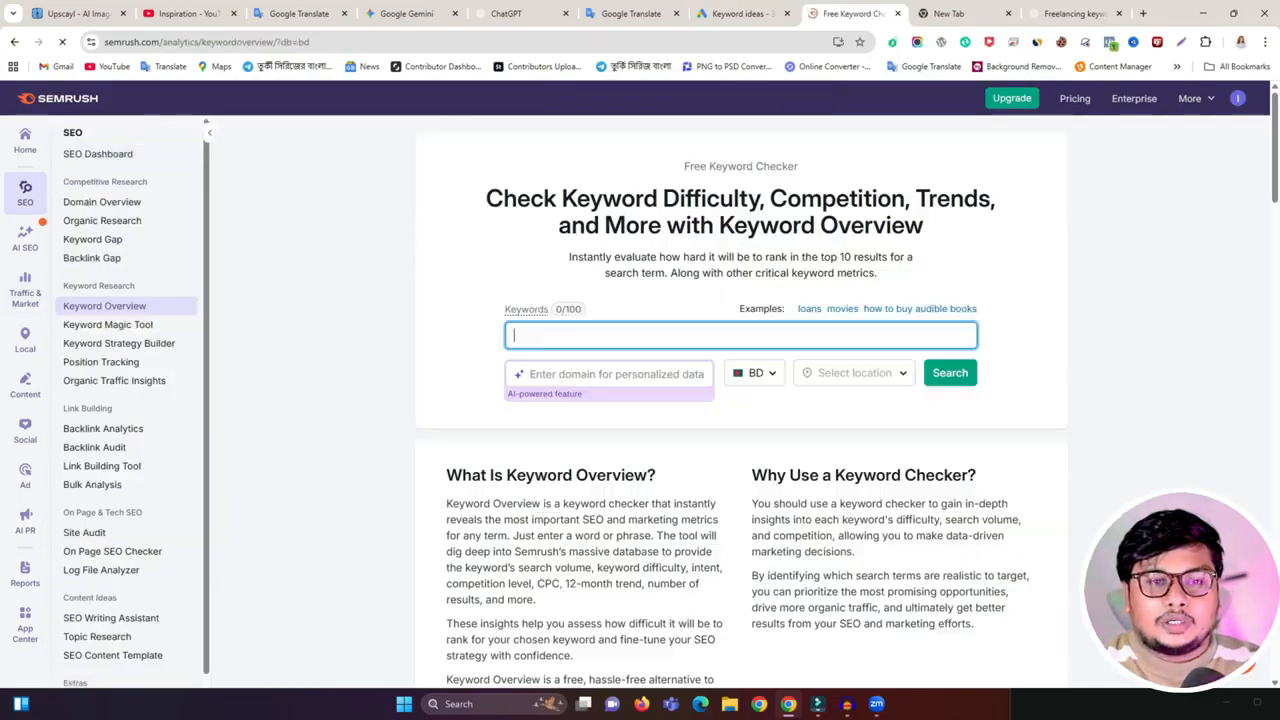
right_click(561, 333)
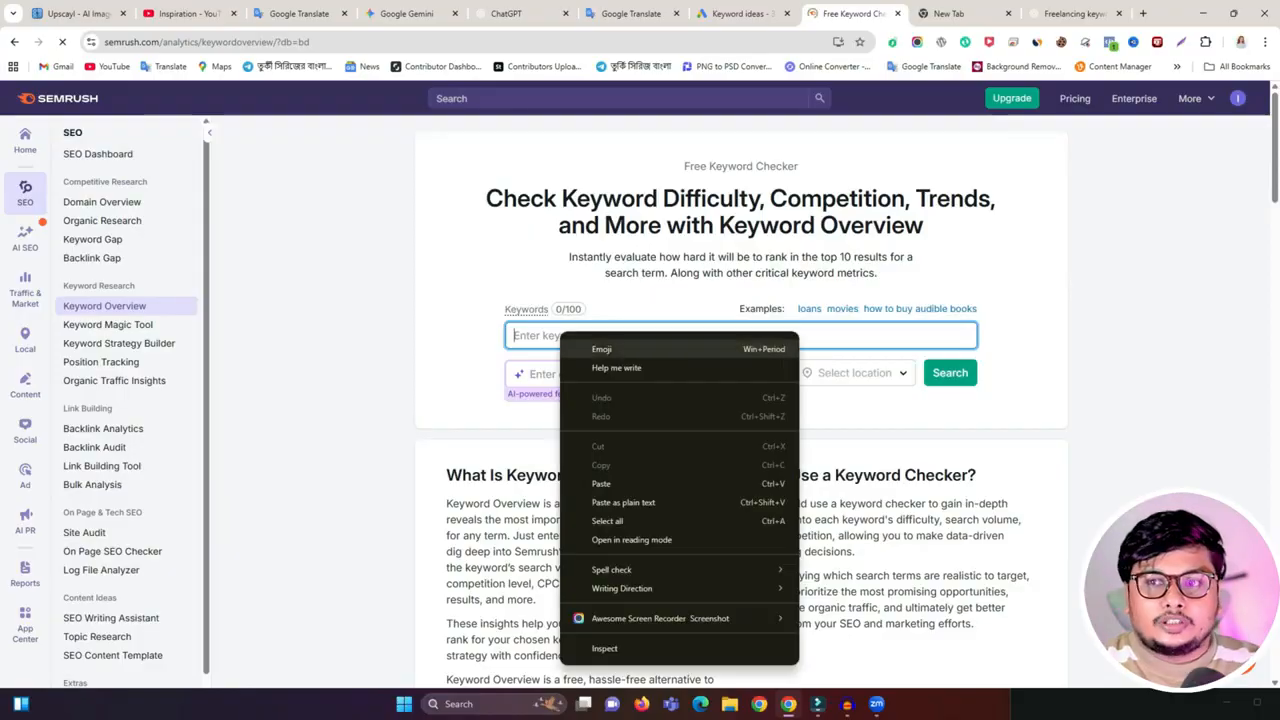
click(601, 483)
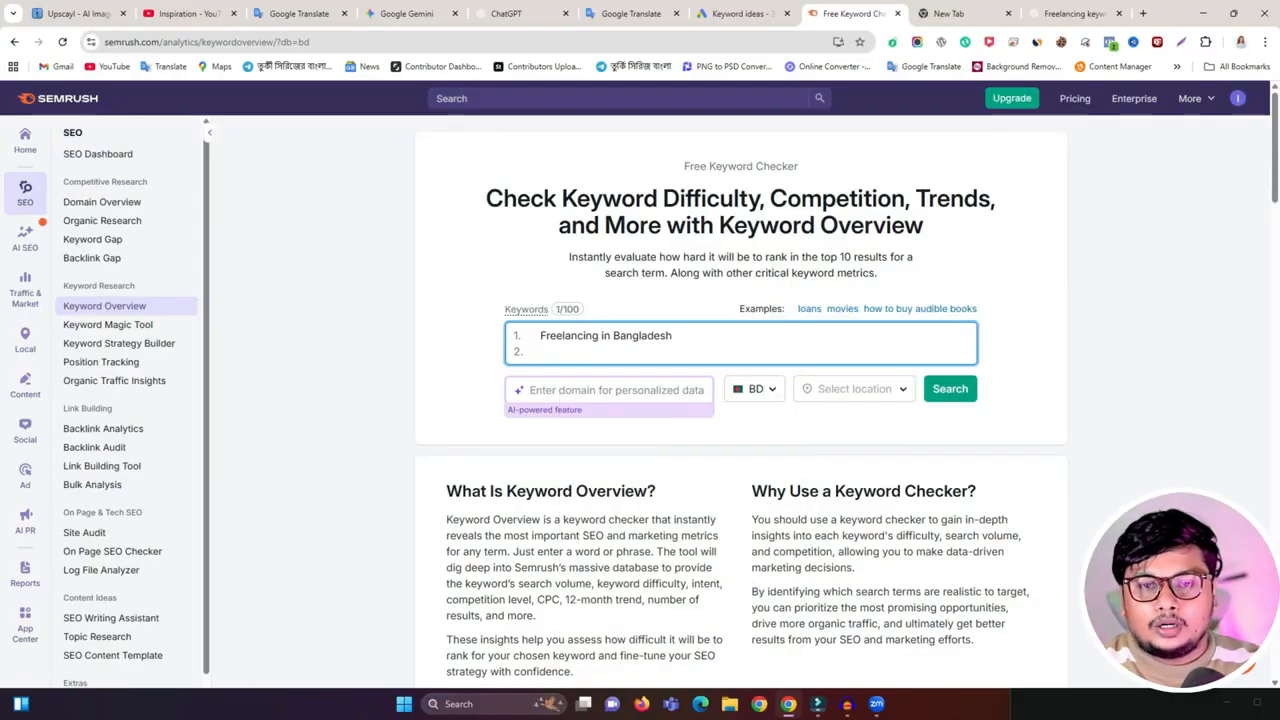
key(BackSpace)
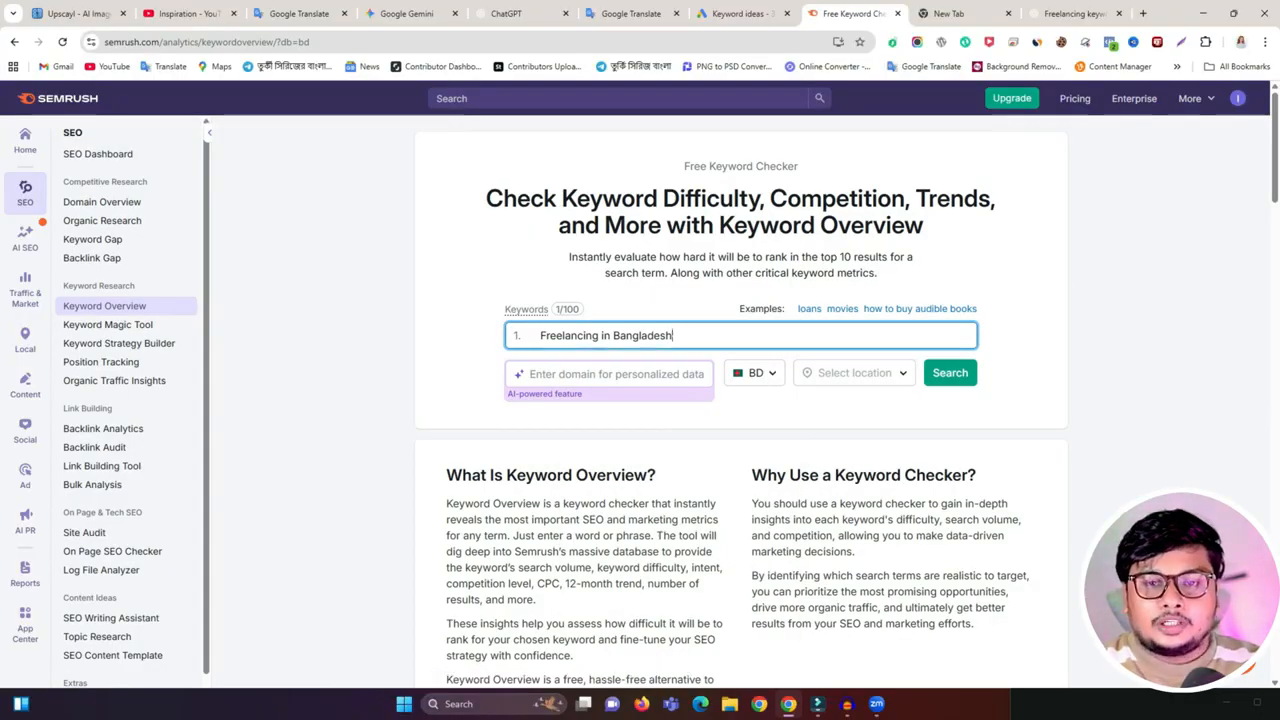
- Keep Bangladesh as the country database and run the keyword search
click(755, 372)
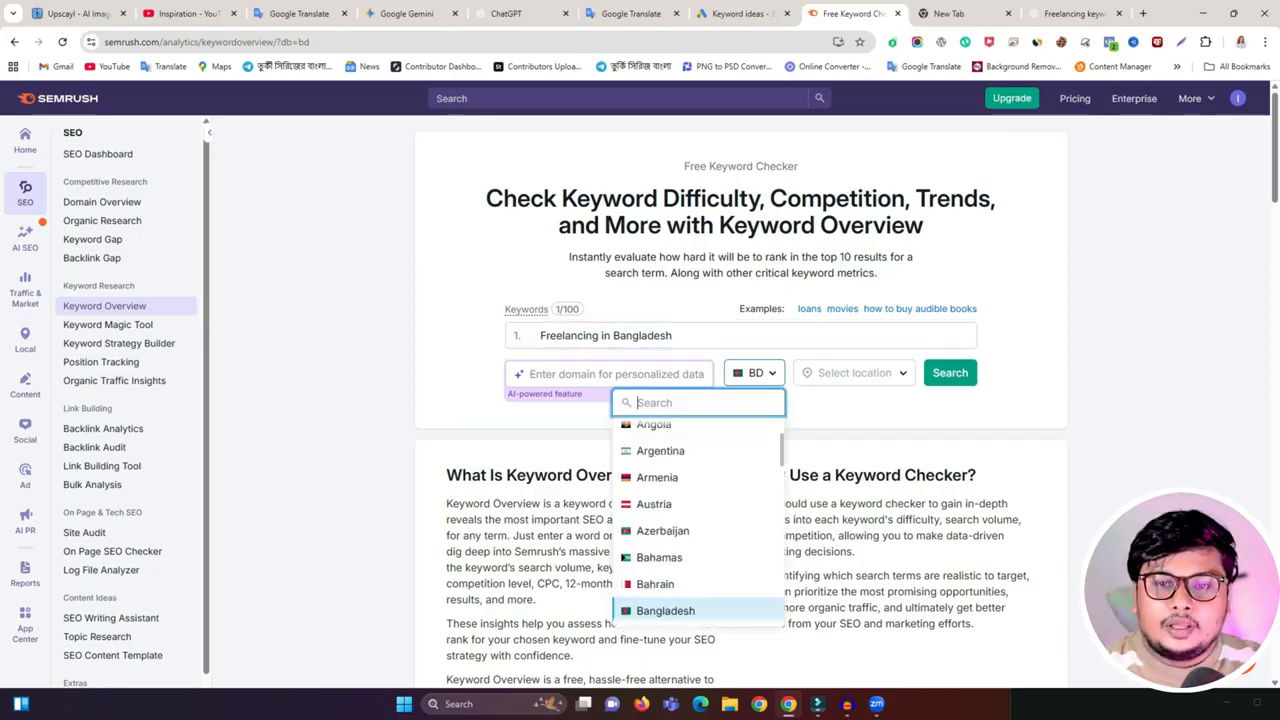
click(948, 410)
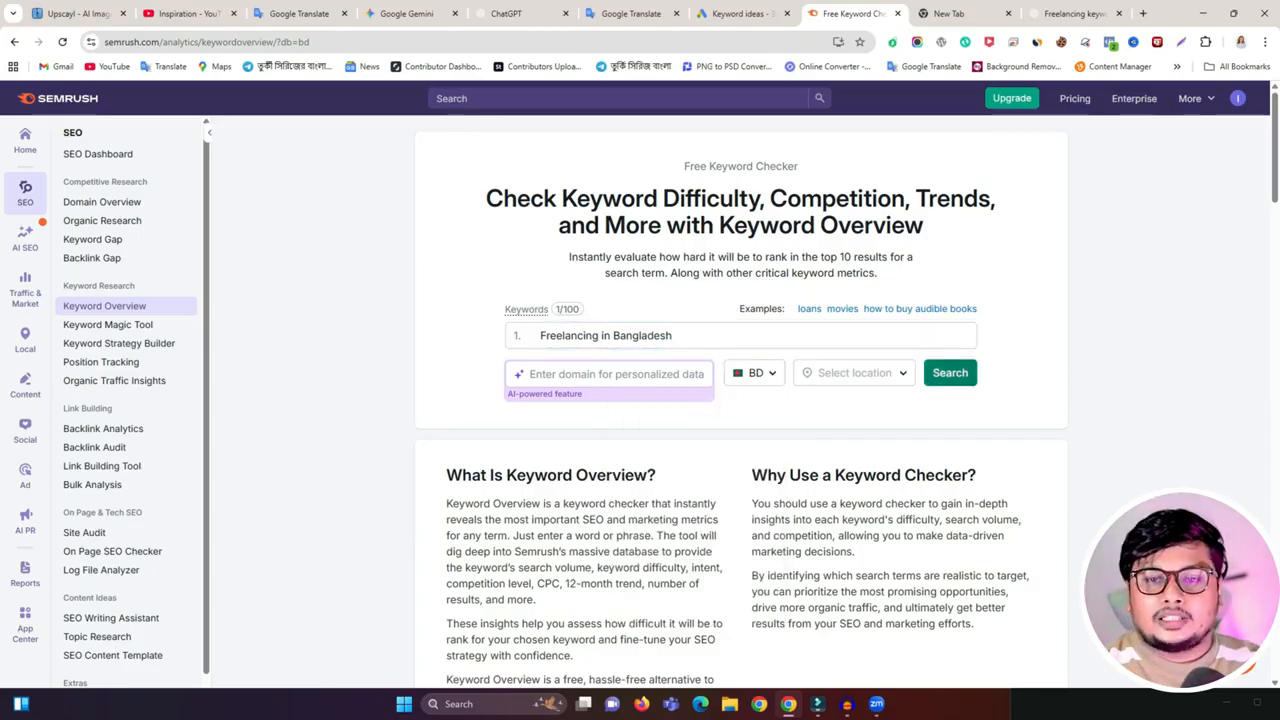
click(950, 372)
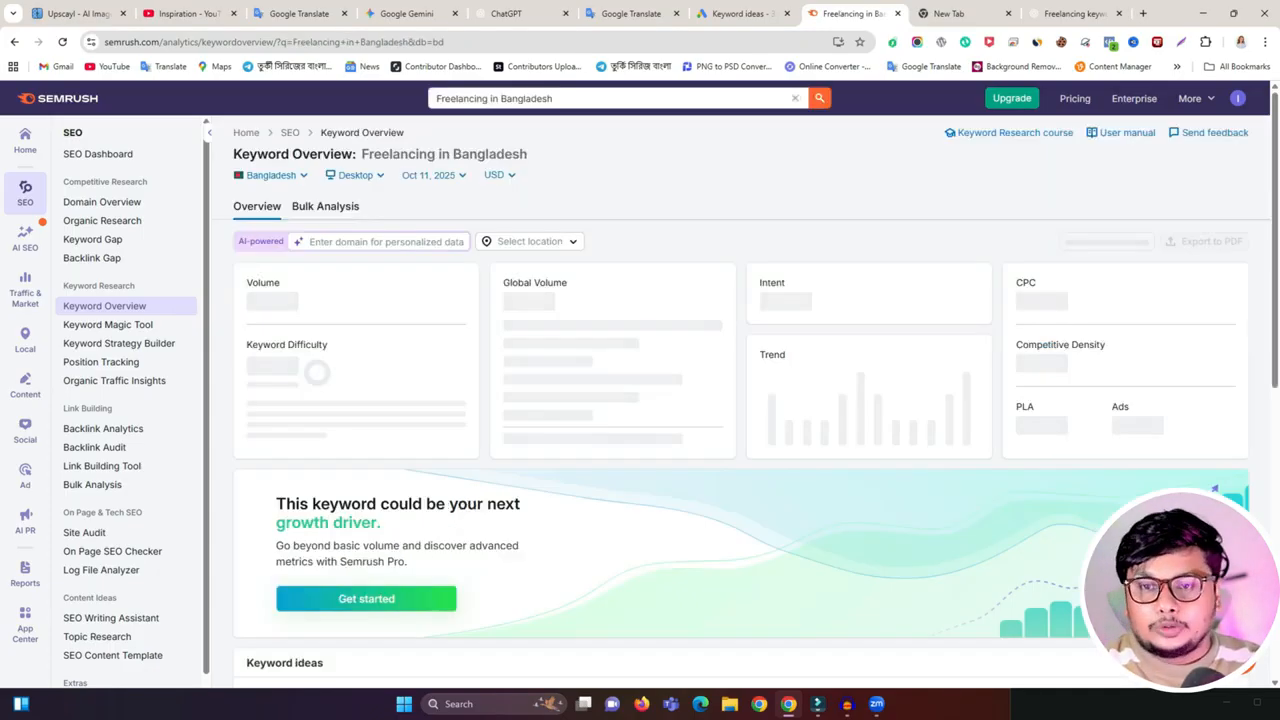
- Examine the search volume and keyword difficulty of "Freelancing in Bangladesh" in the overview
scroll(740, 384, down, 5)
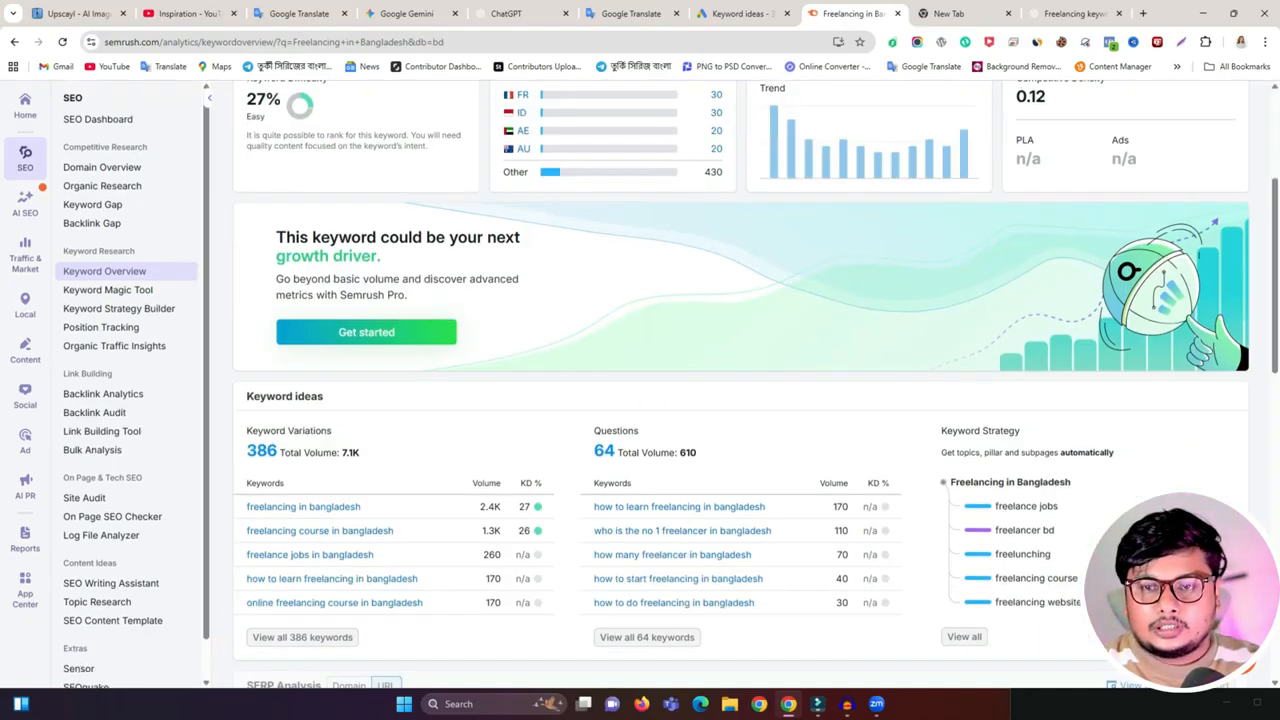
scroll(740, 384, up, 4)
drag(247, 235, 284, 235)
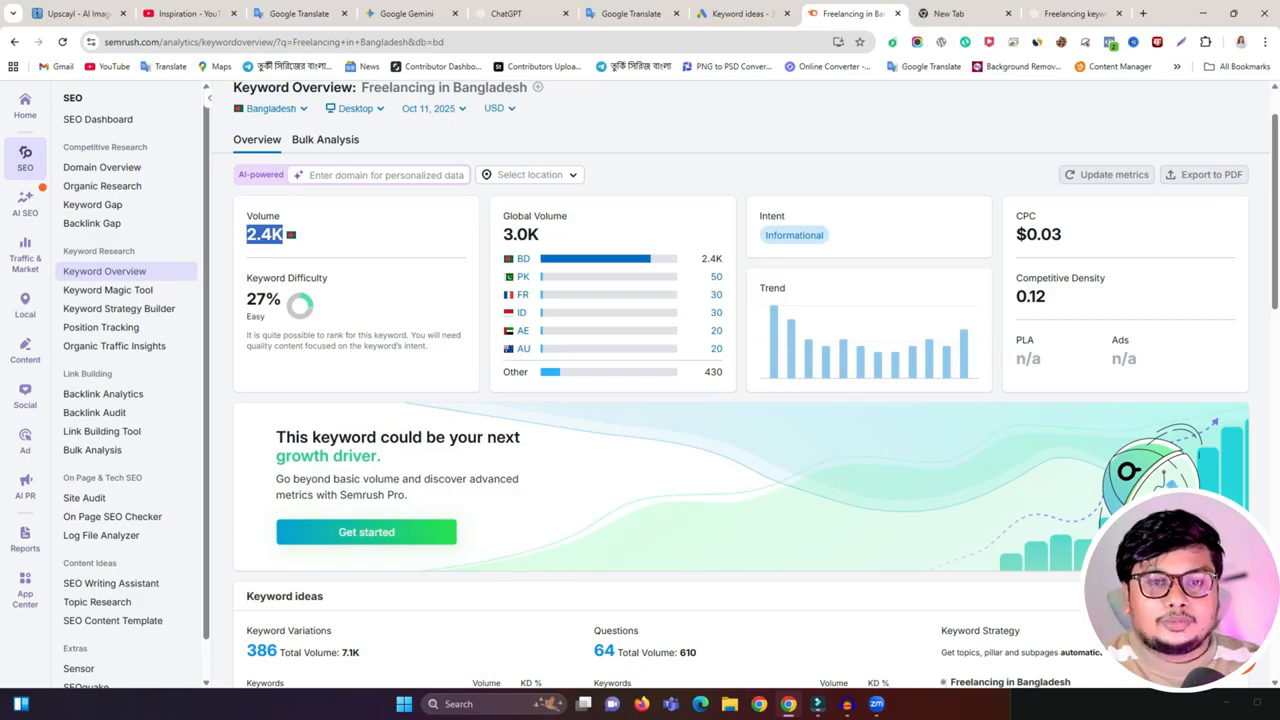
drag(247, 278, 328, 278)
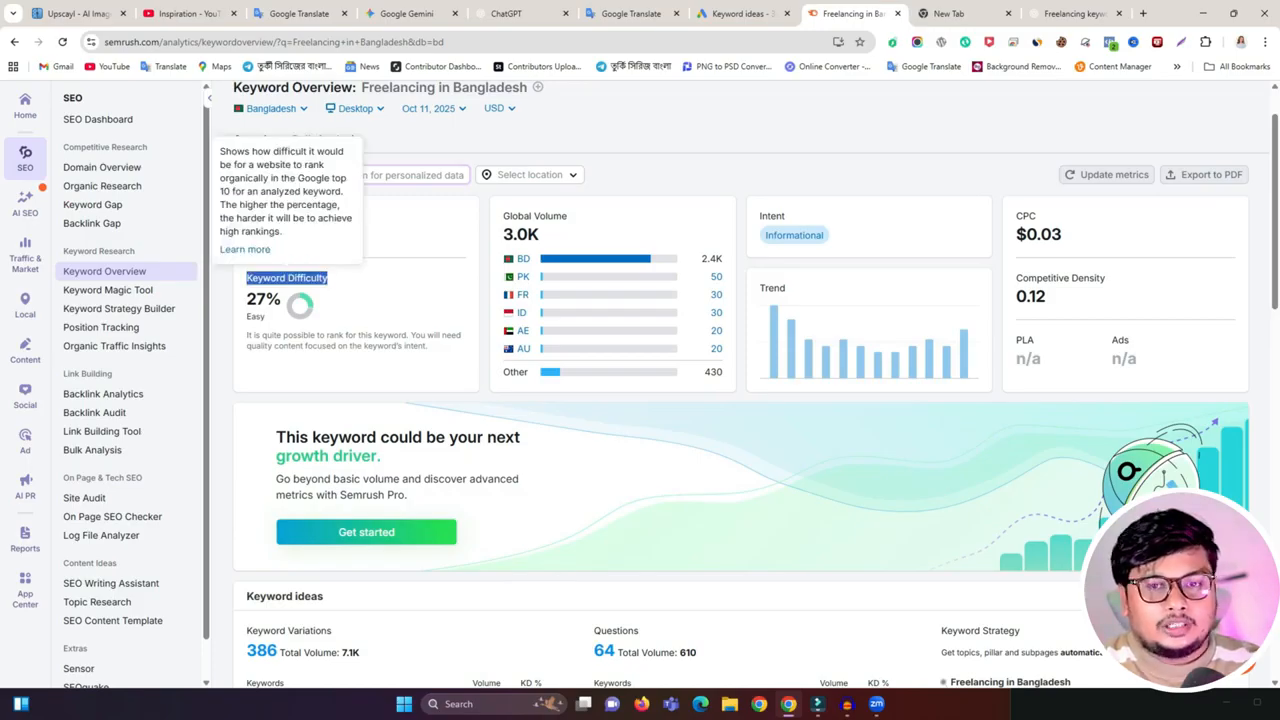
drag(247, 299, 282, 299)
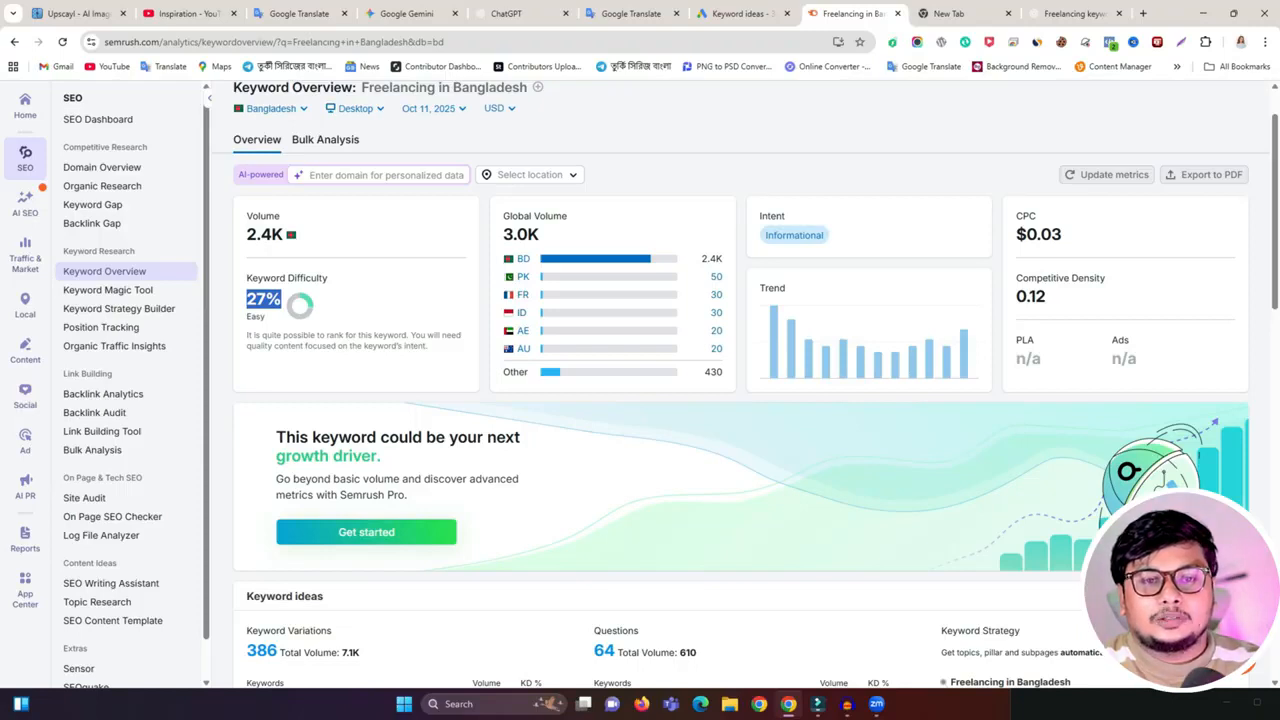
- Review the keyword variations, related questions and SERP analysis for the searched keyword
scroll(740, 380, down, 2)
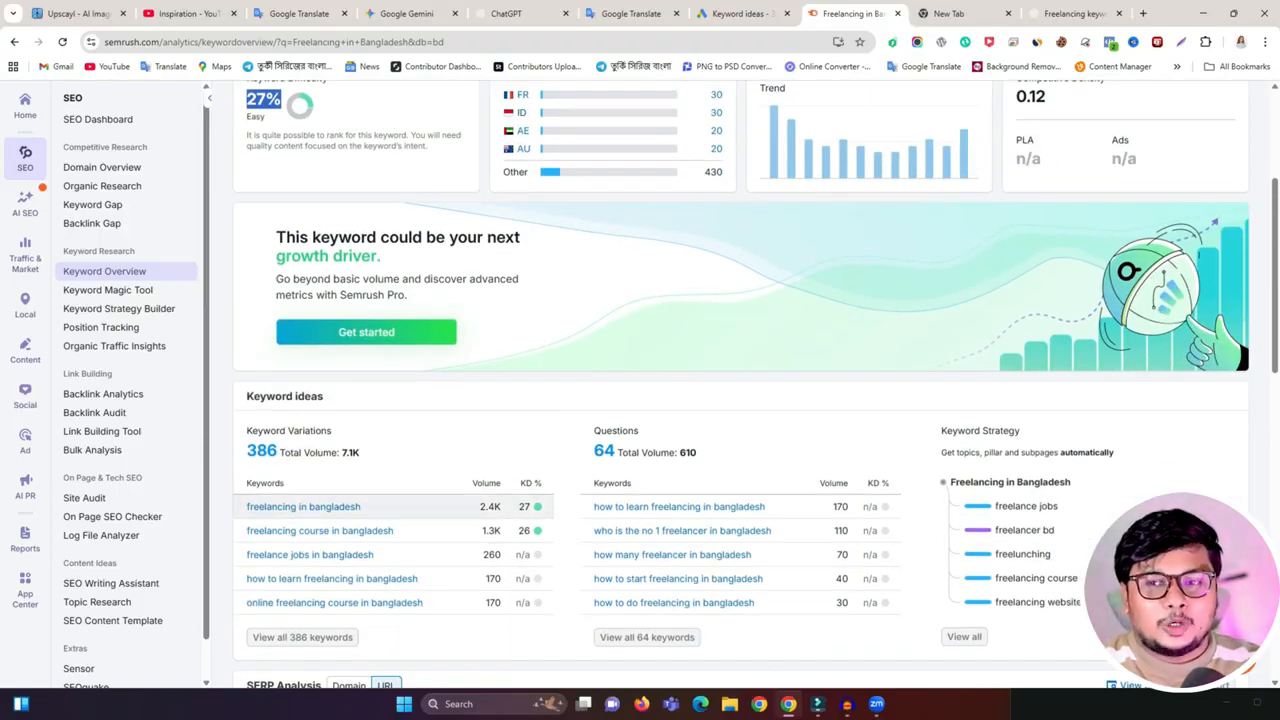
scroll(320, 470, down, 1)
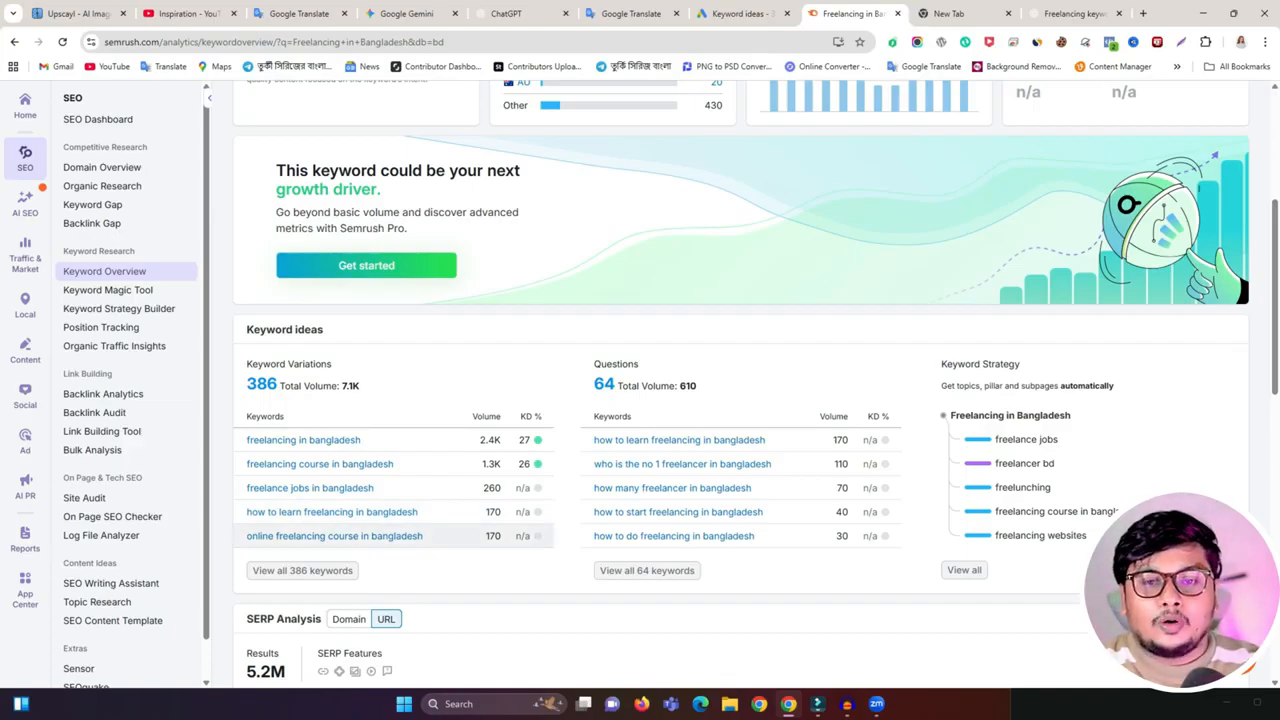
scroll(400, 500, down, 3)
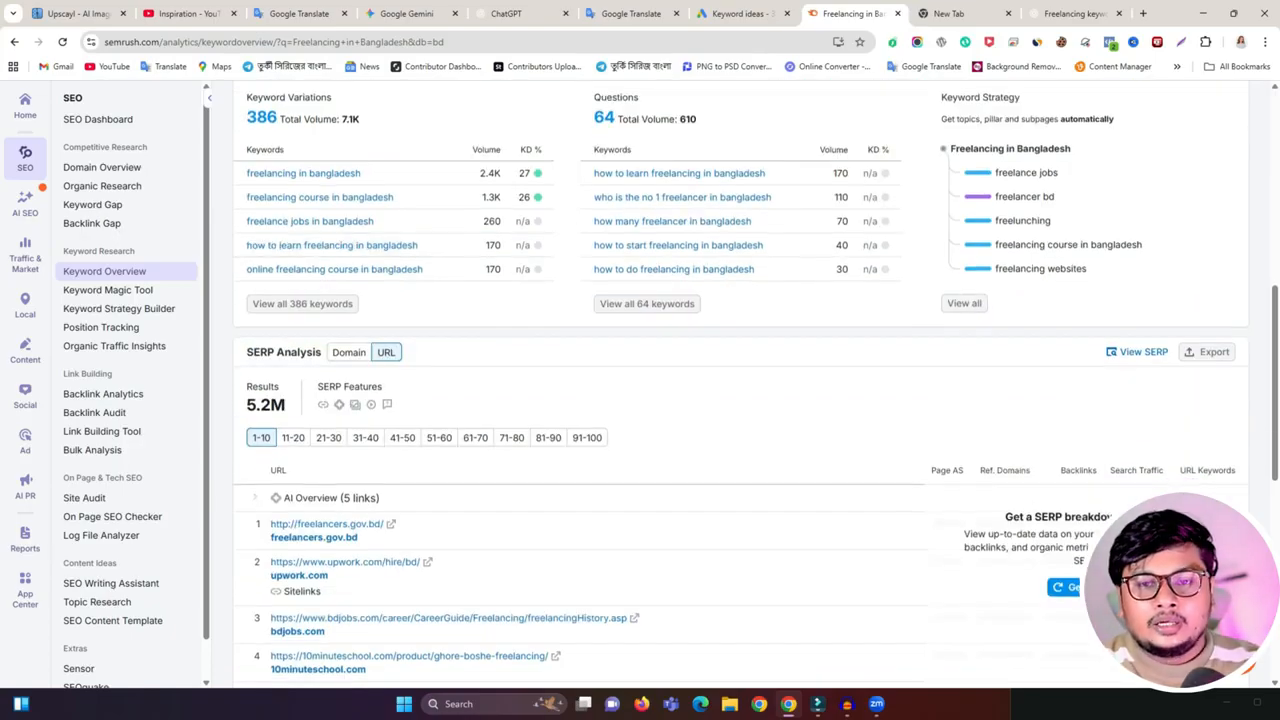
scroll(400, 500, up, 3)
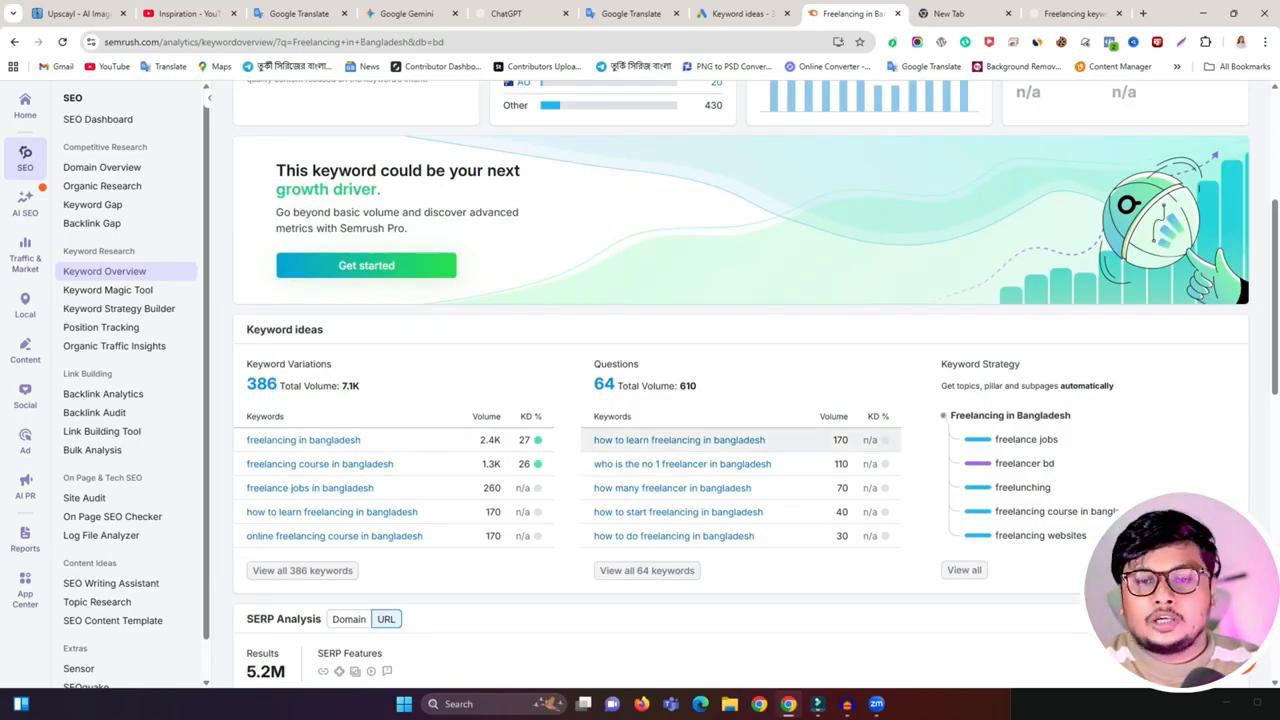
scroll(740, 400, up, 3)
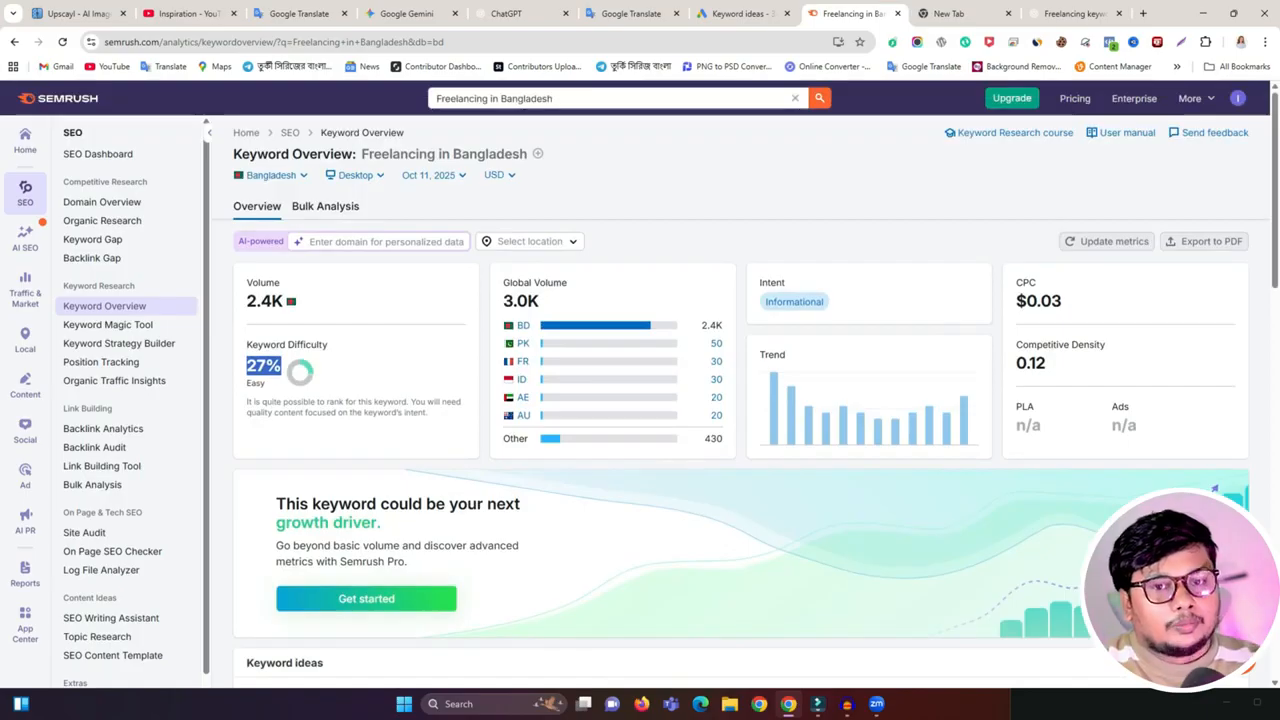
- Revisit the Keyword Planner ideas in Google Ads and return to the ChatGPT conversation about freelancing keywords
click(506, 13)
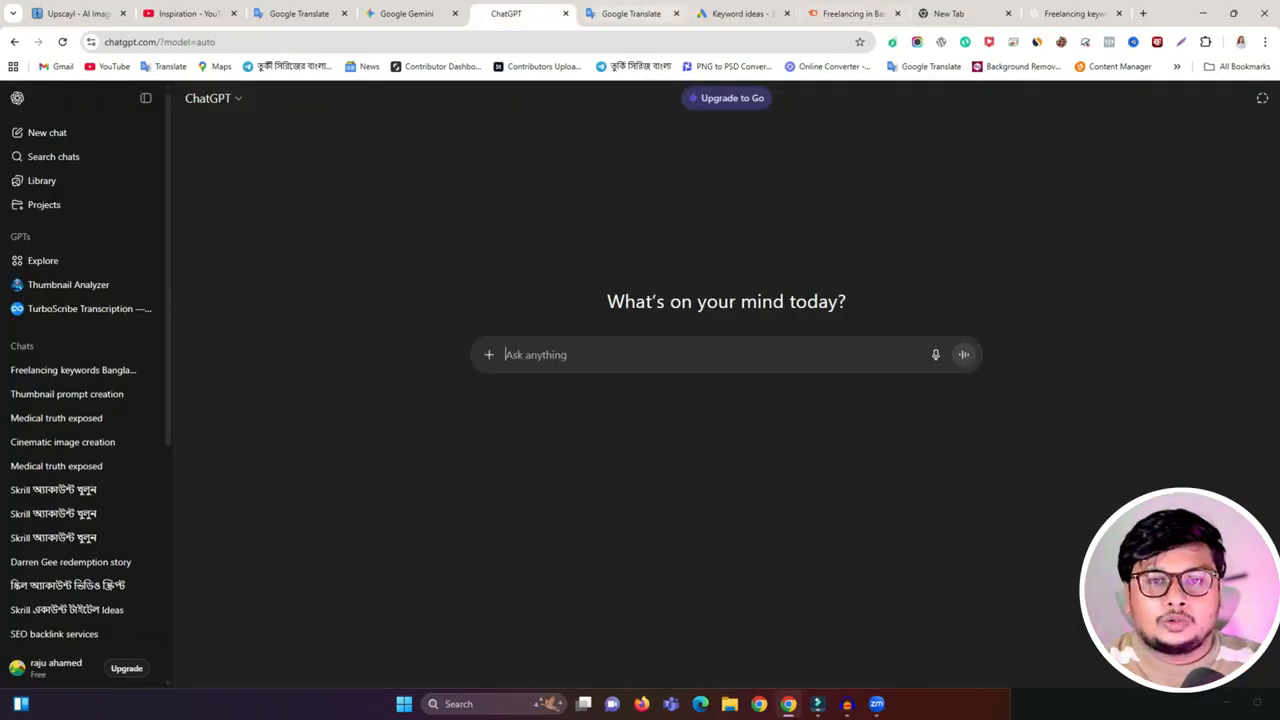
click(742, 14)
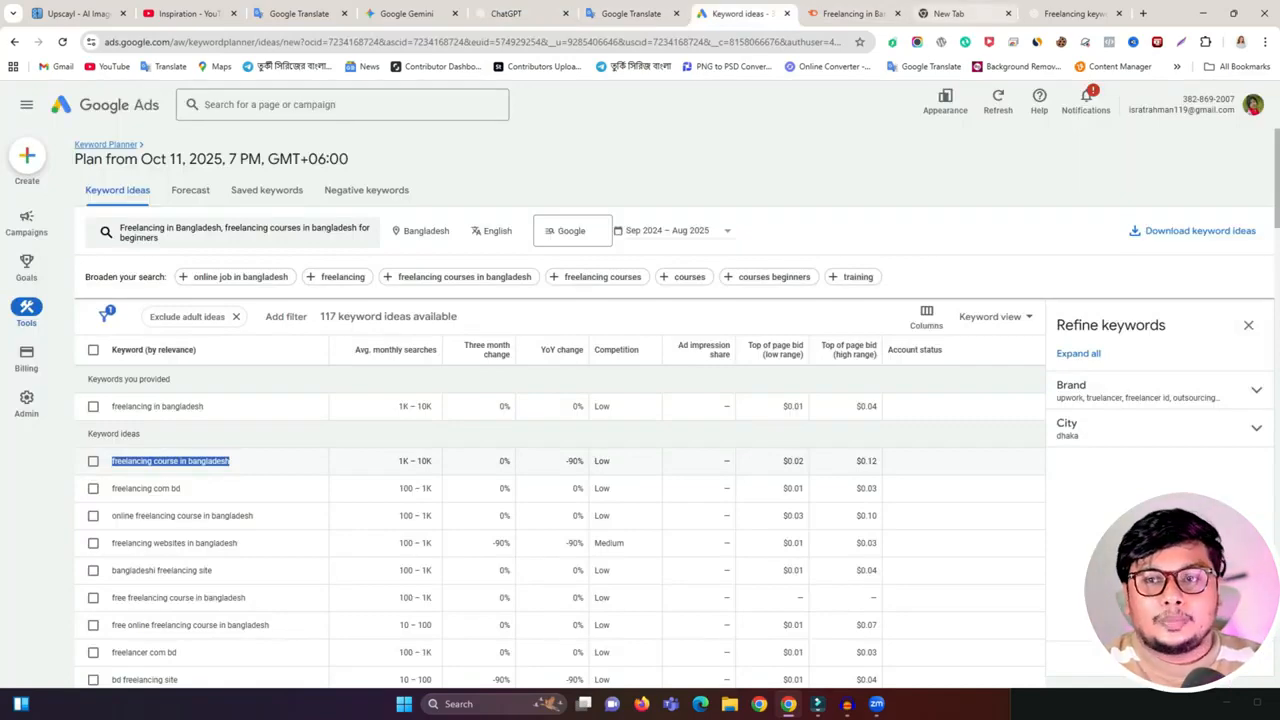
click(1075, 13)
scroll(726, 380, down, 1)
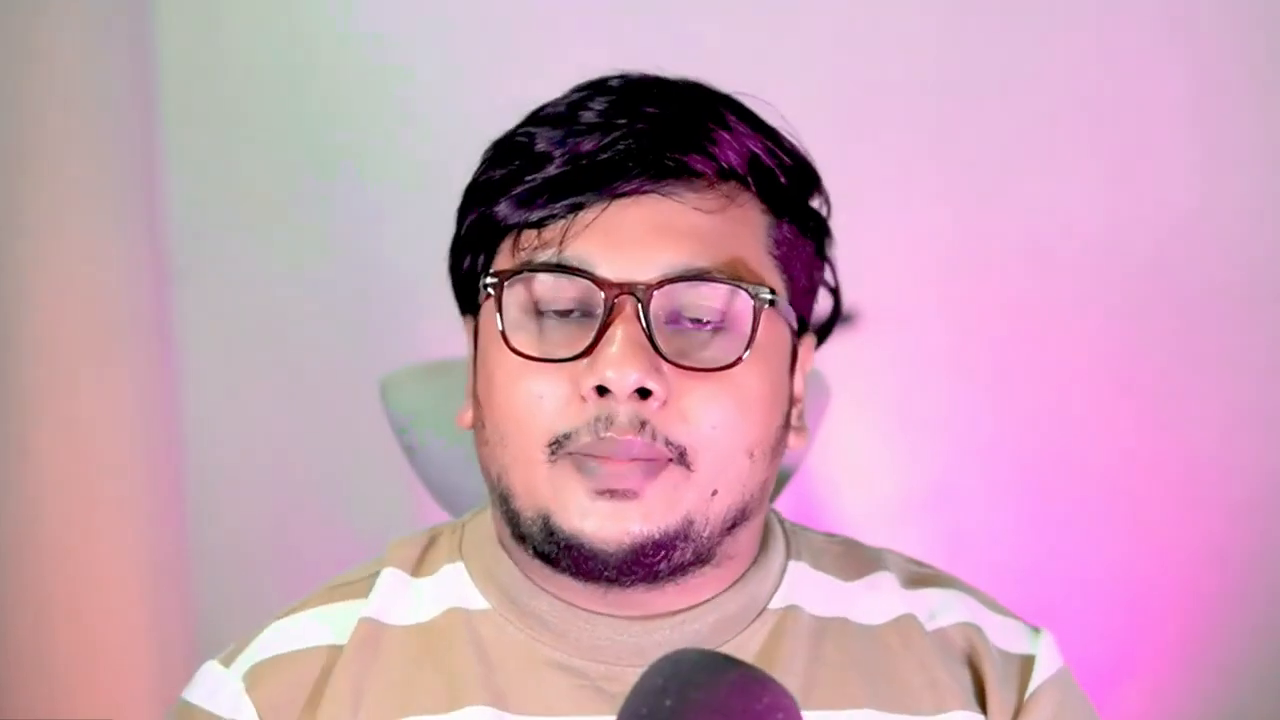